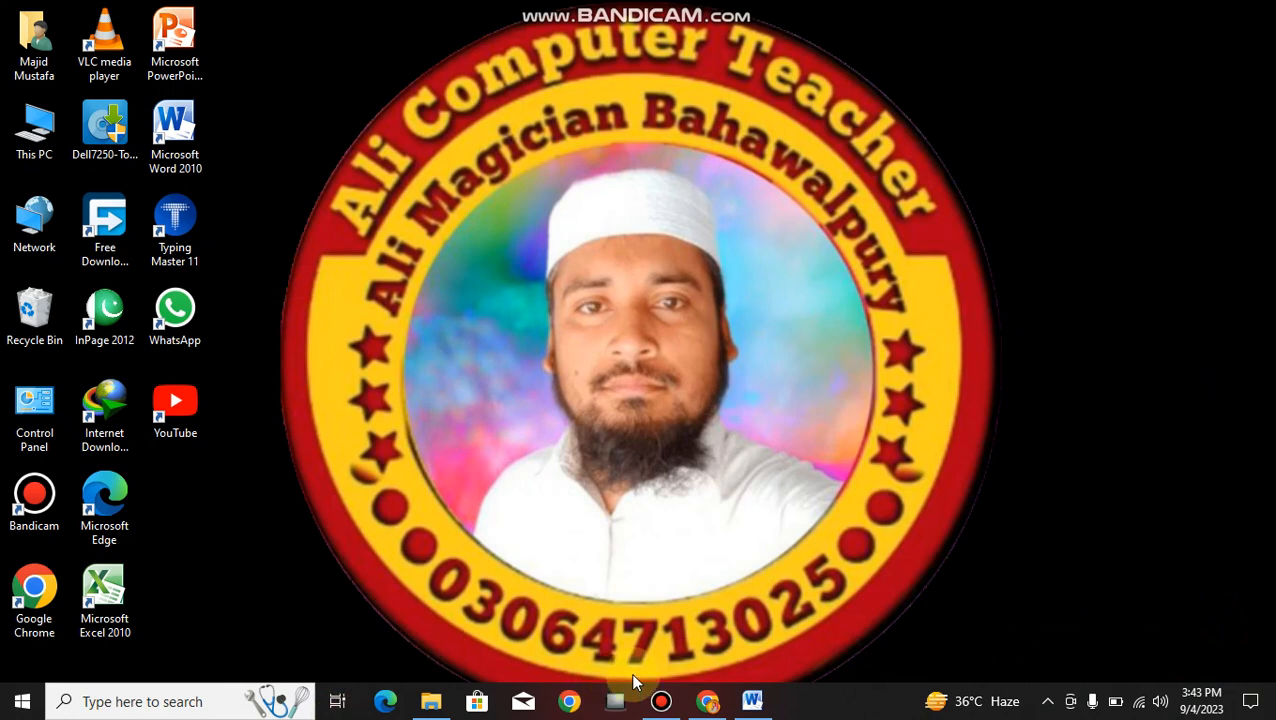
- Give the first paragraph a three-line dropped capital O
{"action": "left_click", "coordinate": [753, 703]}
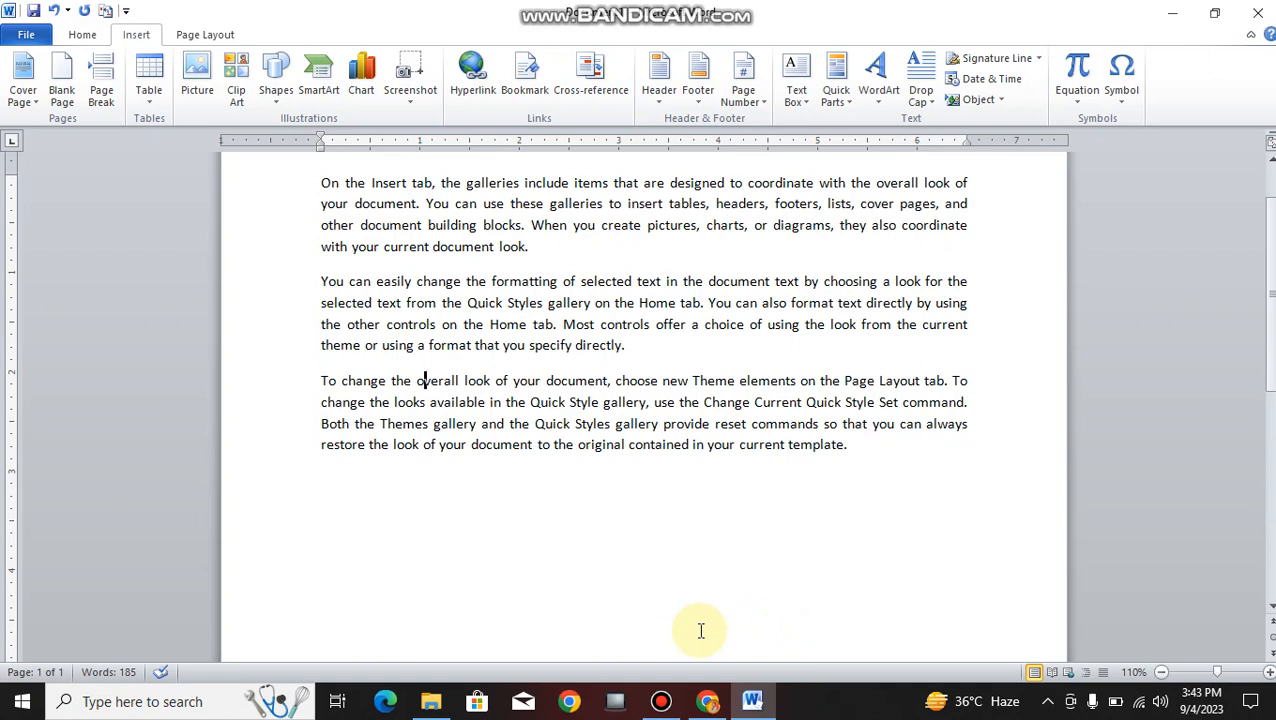
{"action": "scroll", "coordinate": [322, 322], "scroll_direction": "up", "scroll_amount": 2}
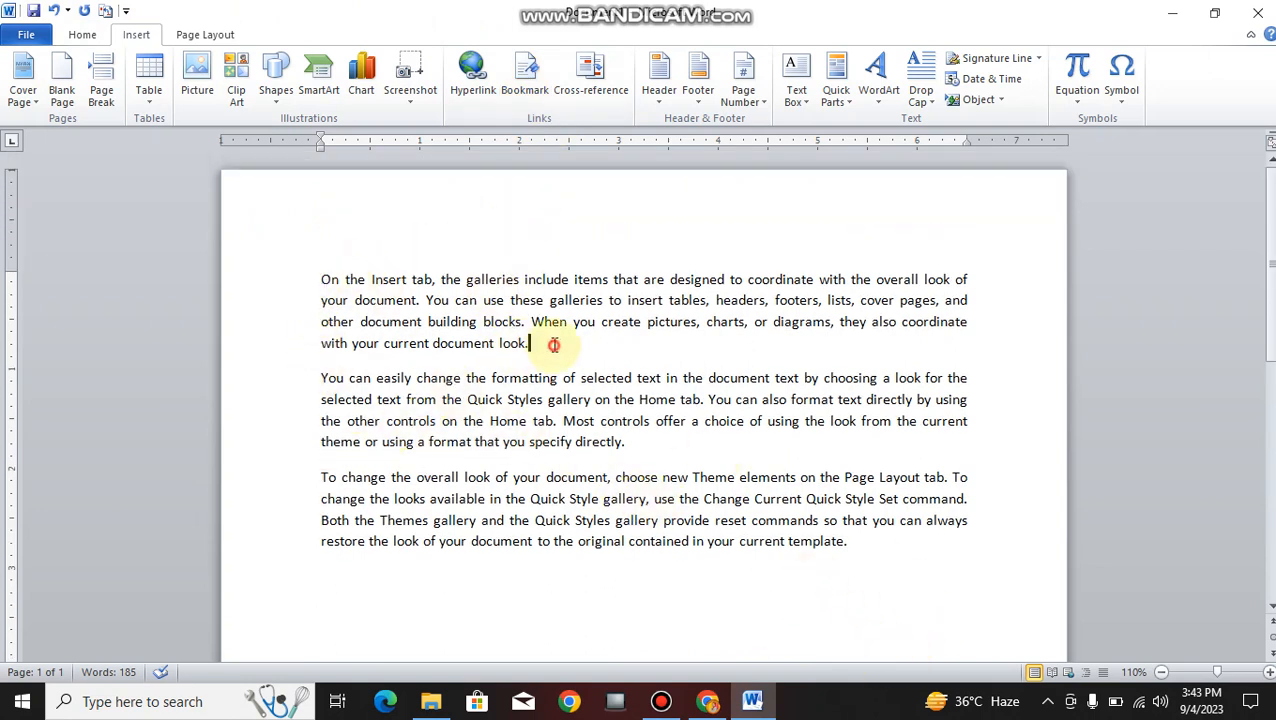
{"action": "left_click_drag", "start_coordinate": [535, 343], "coordinate": [322, 285]}
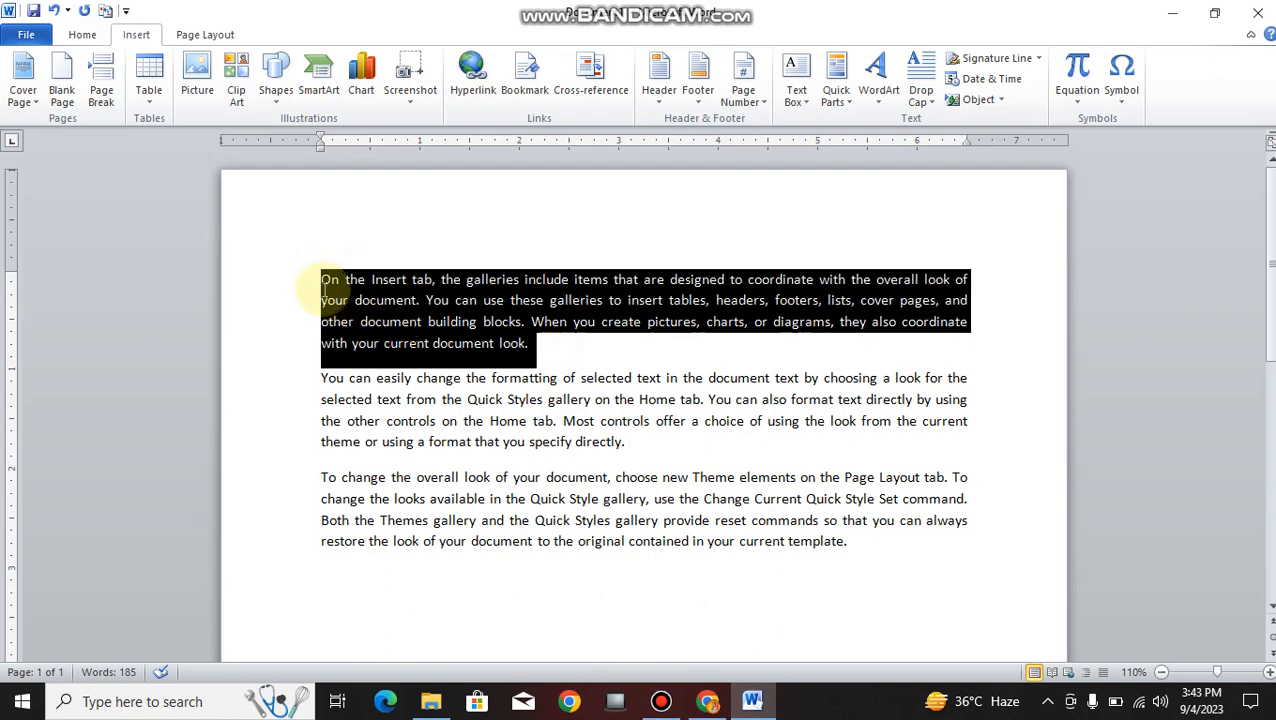
{"action": "left_click", "coordinate": [918, 75]}
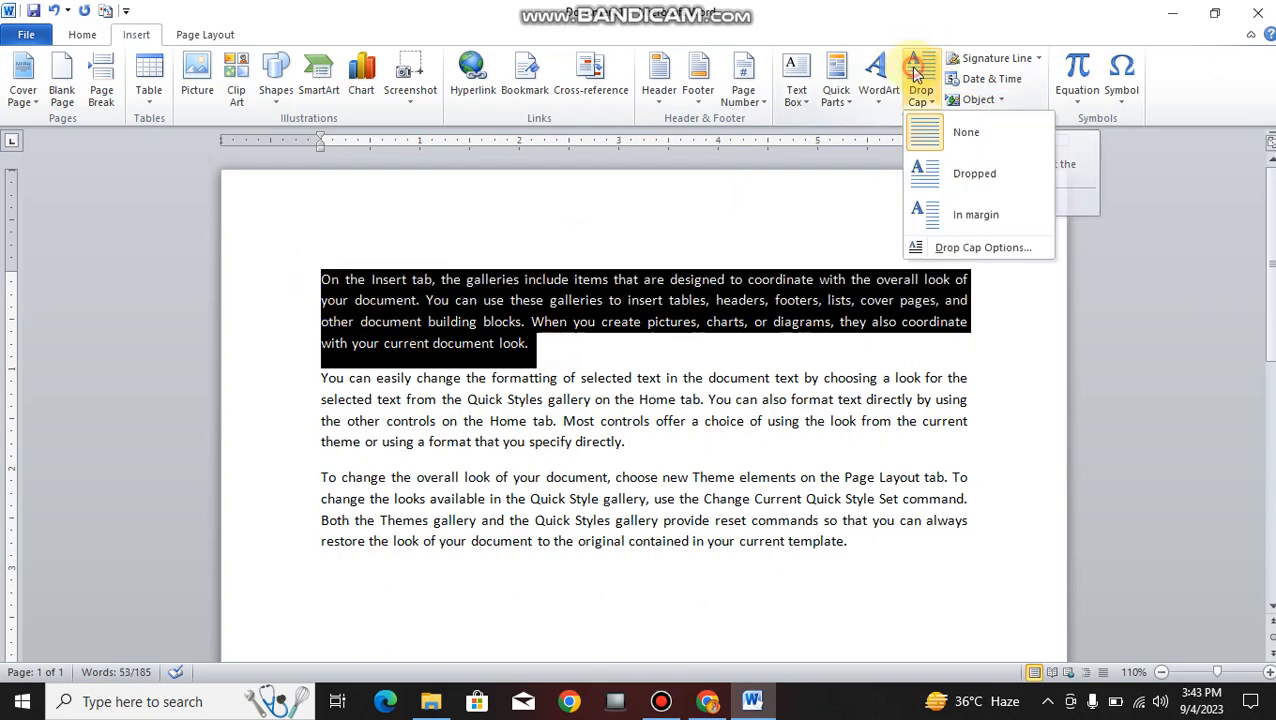
{"action": "left_click", "coordinate": [925, 173]}
{"action": "left_click", "coordinate": [674, 342]}
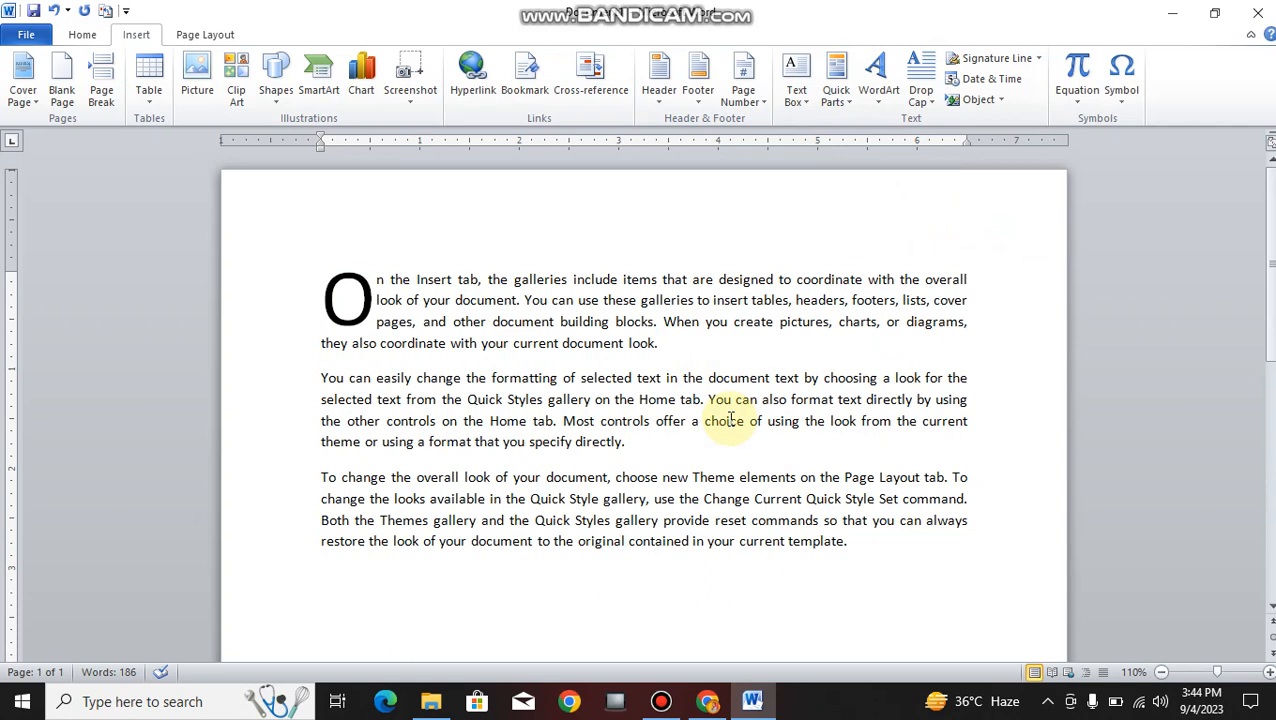
- Turn the second paragraph's opening Y into an in-margin drop cap, then select the last paragraph
{"action": "left_click", "coordinate": [921, 80]}
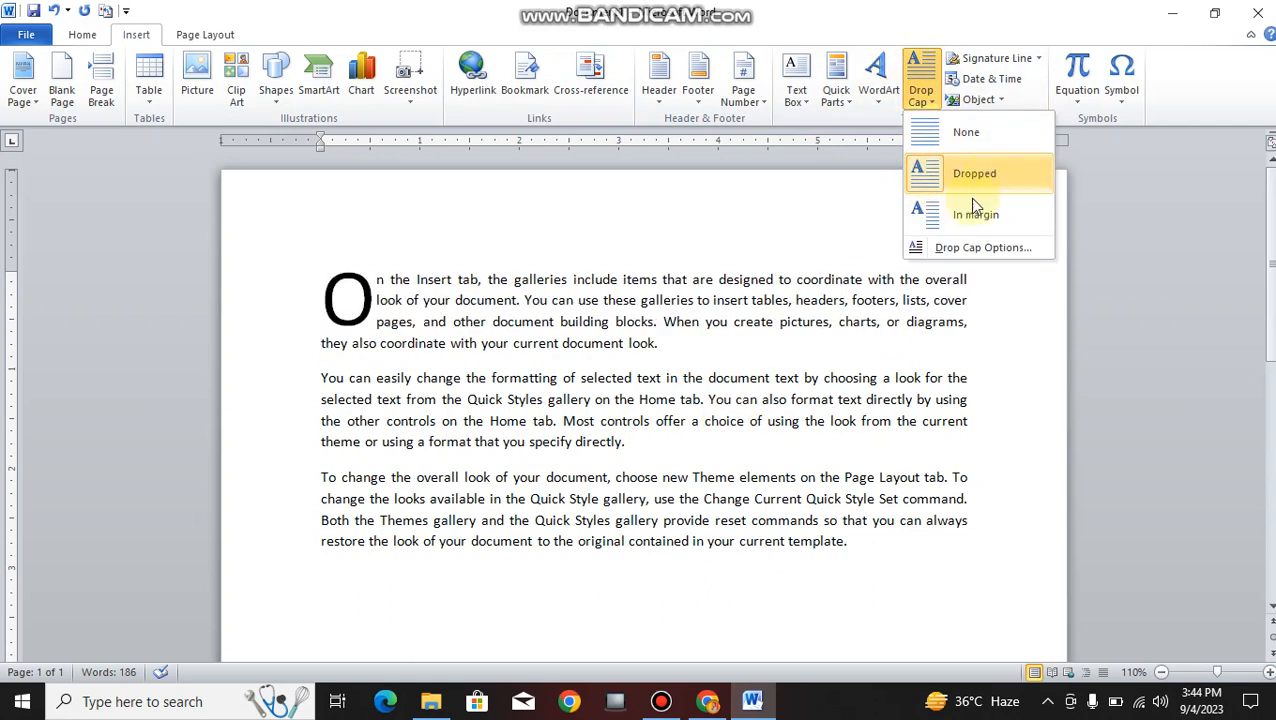
{"action": "left_click", "coordinate": [590, 432]}
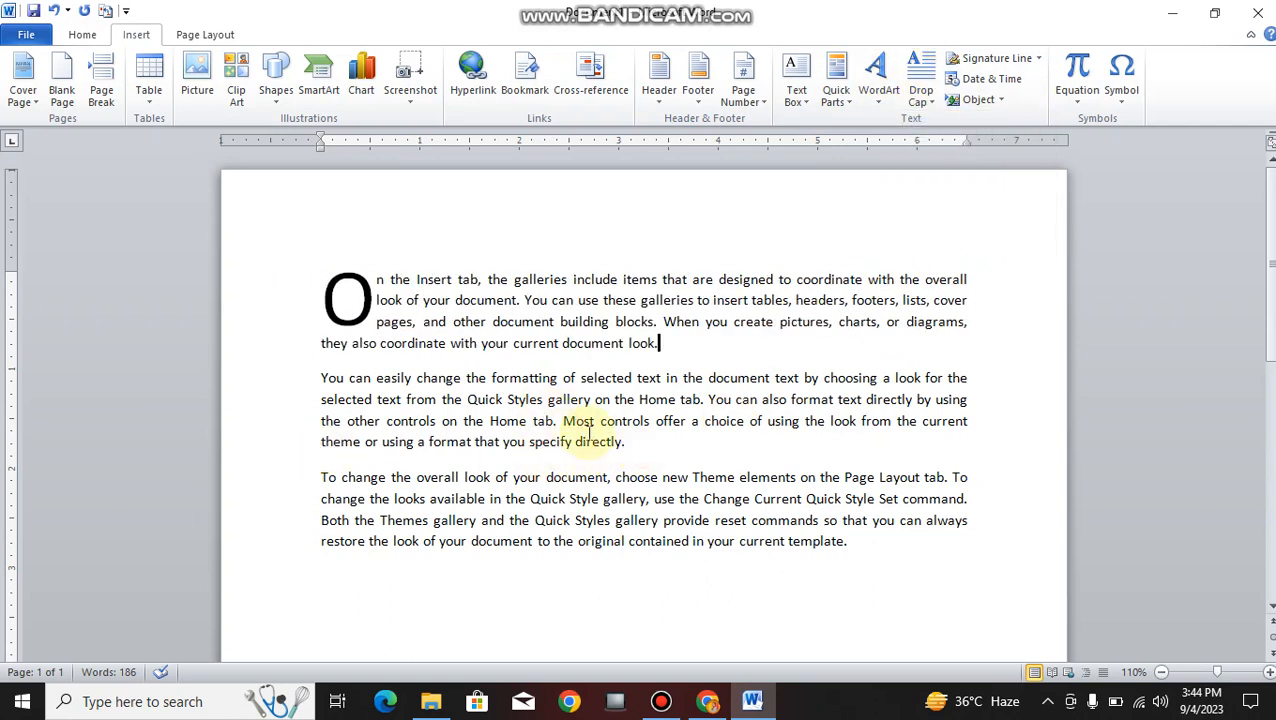
{"action": "left_click_drag", "start_coordinate": [649, 437], "coordinate": [285, 379]}
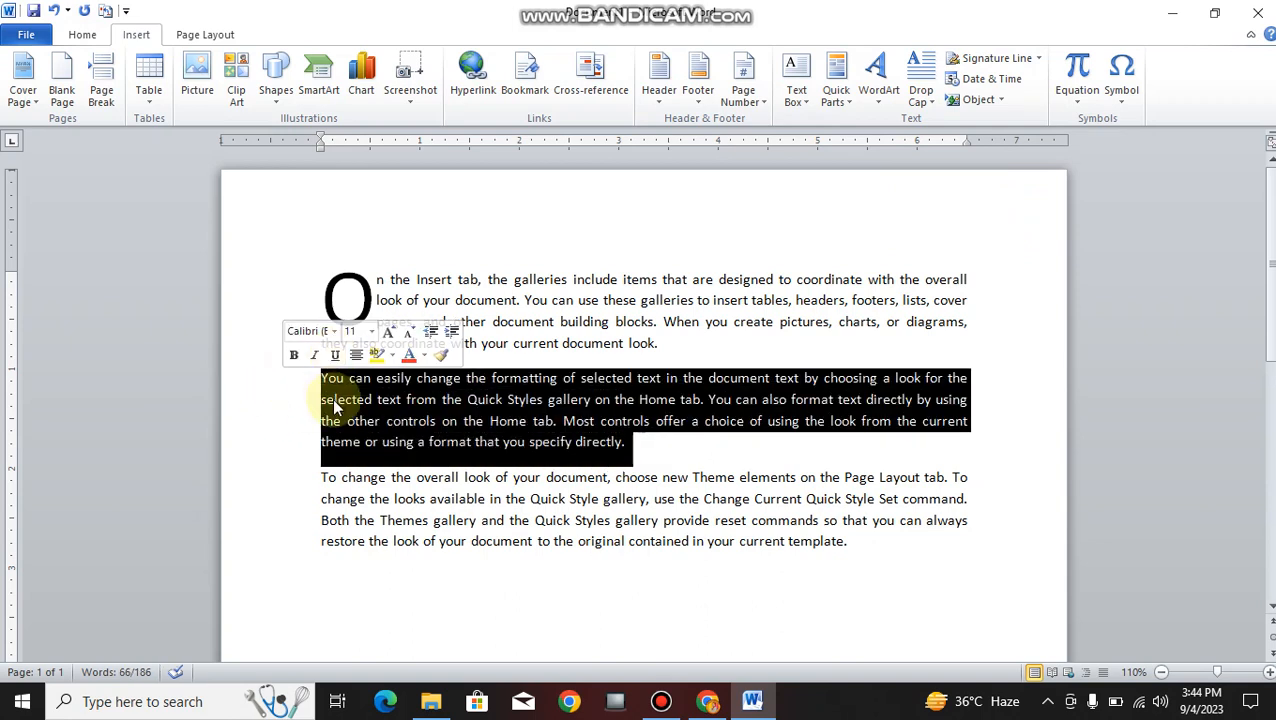
{"action": "left_click", "coordinate": [920, 92]}
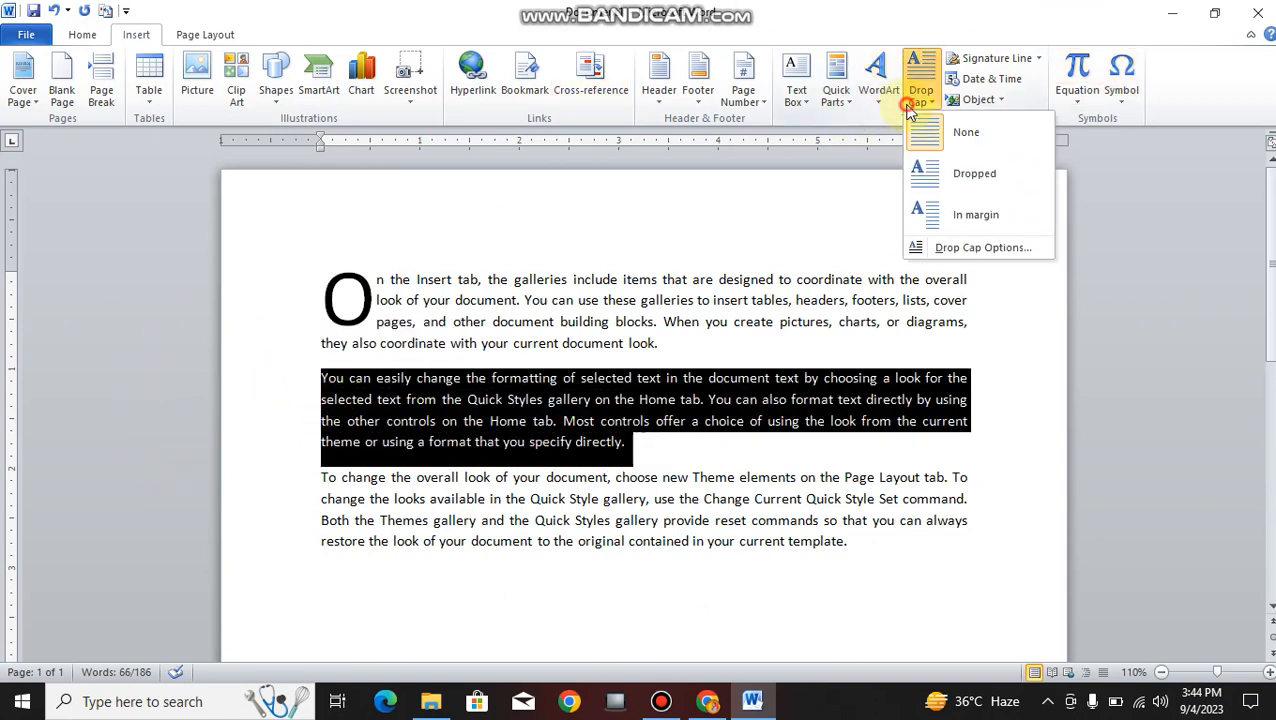
{"action": "left_click", "coordinate": [940, 215]}
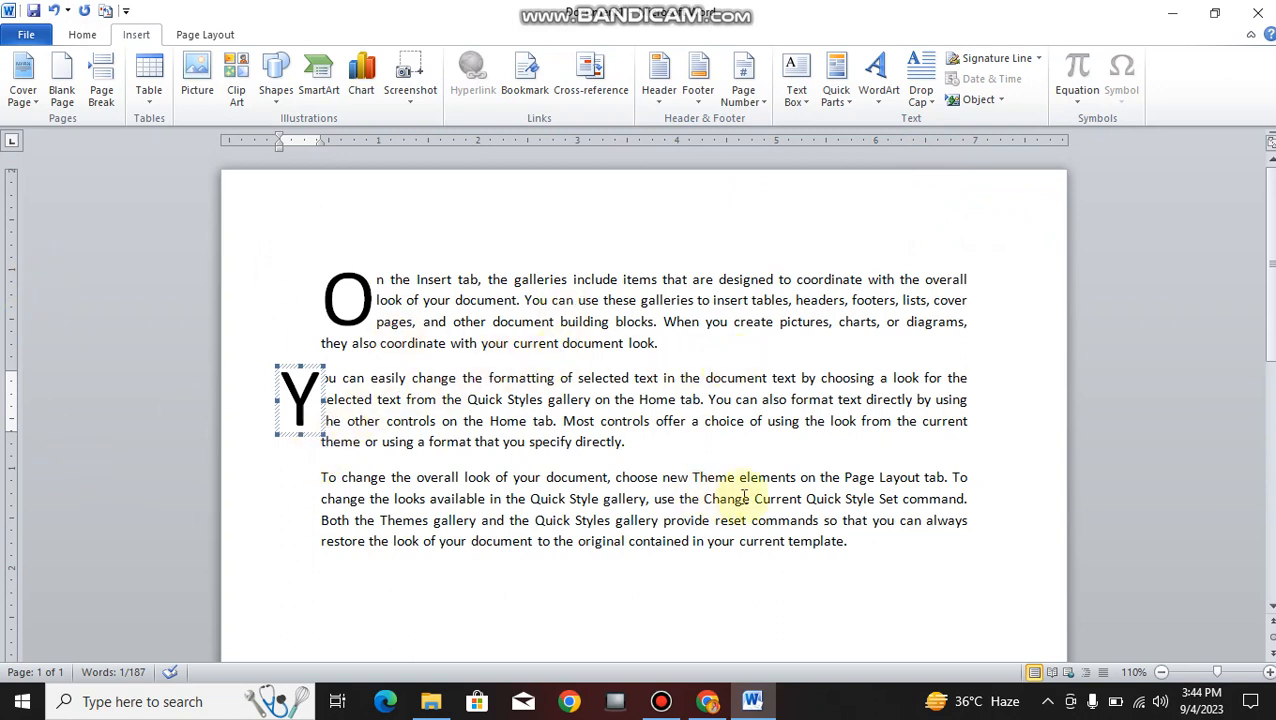
{"action": "left_click_drag", "start_coordinate": [869, 552], "coordinate": [276, 470]}
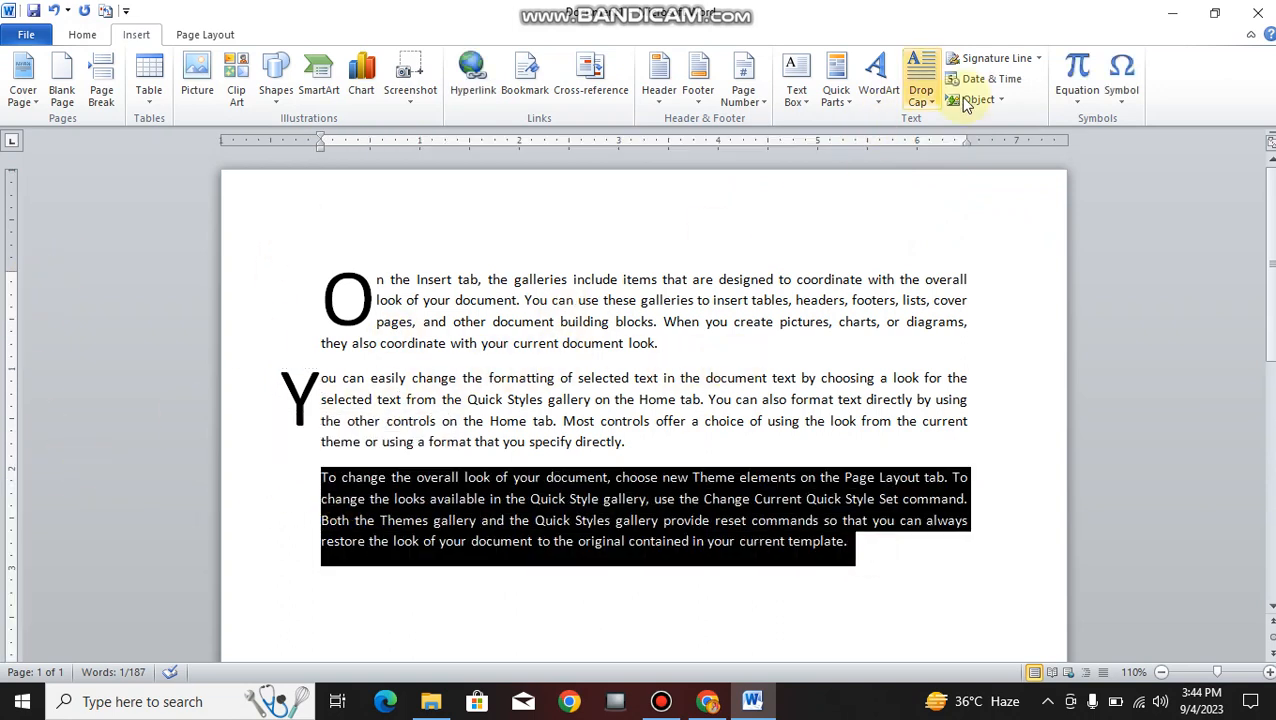
- Apply a dropped capital T to the last paragraph and shrink it to two lines tall
{"action": "left_click", "coordinate": [930, 90]}
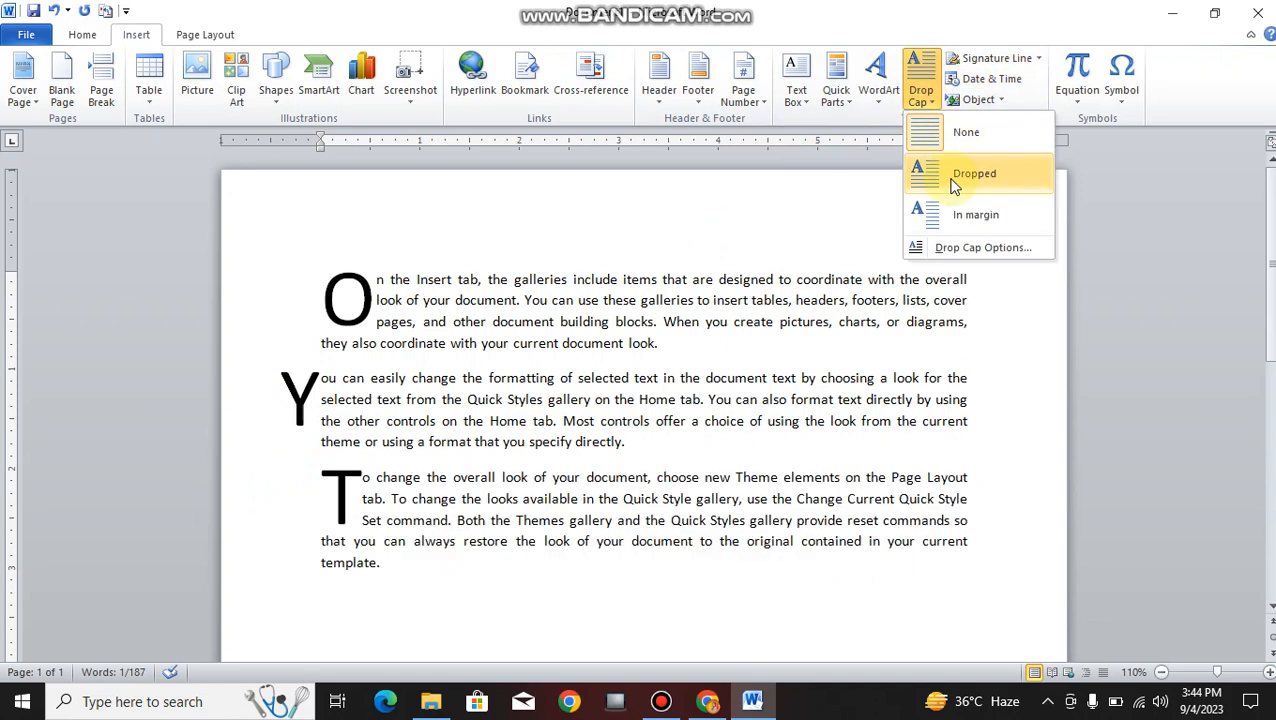
{"action": "left_click", "coordinate": [953, 180]}
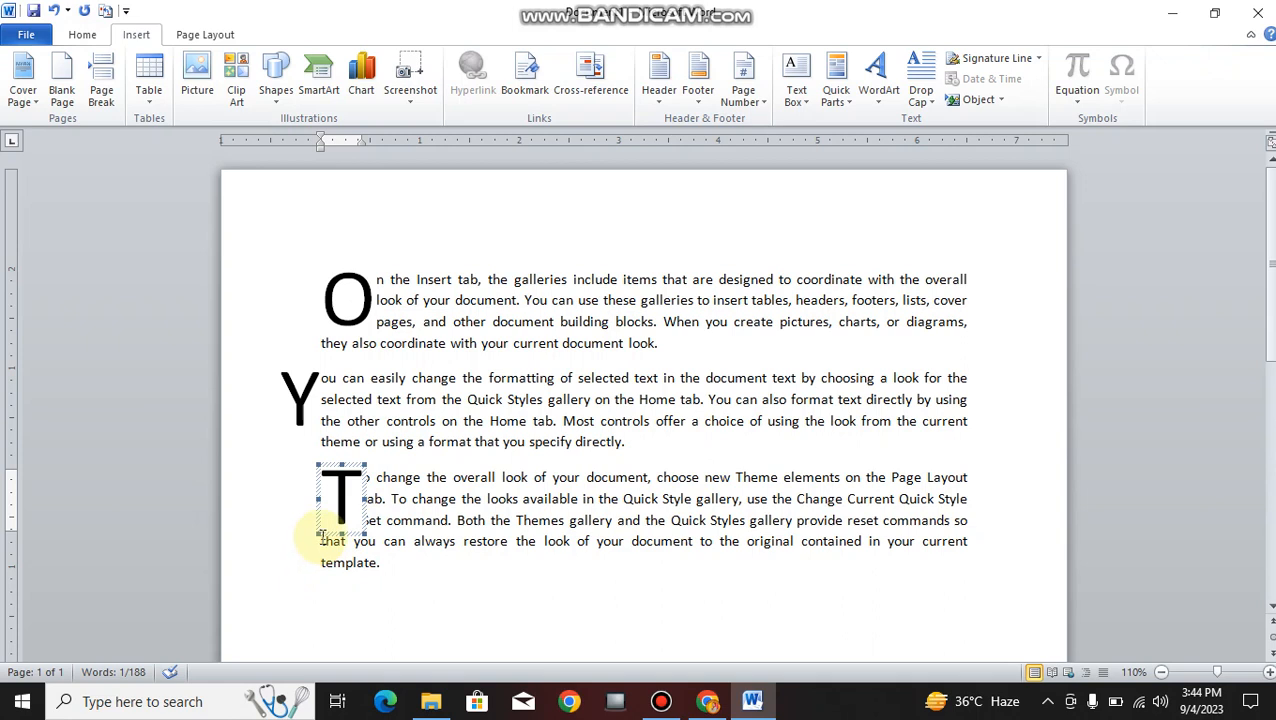
{"action": "left_click_drag", "start_coordinate": [320, 535], "coordinate": [338, 502]}
{"action": "left_click", "coordinate": [575, 571]}
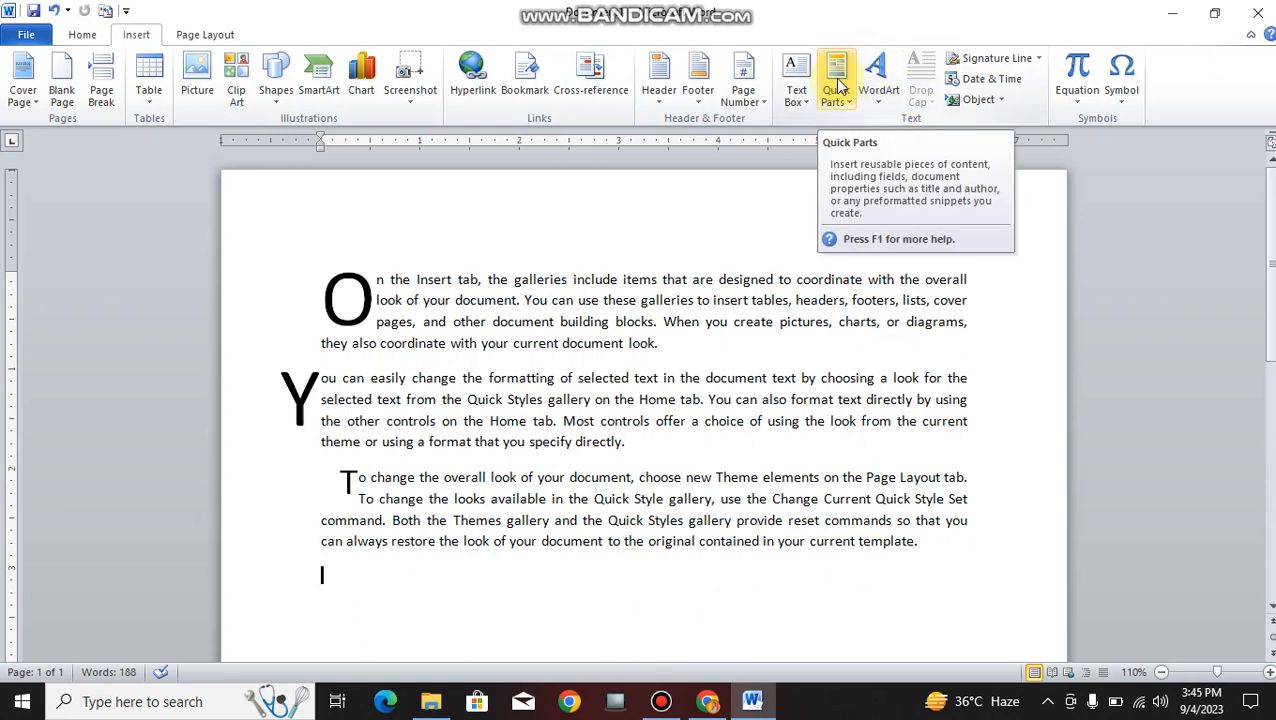
- Insert a Manager document-property field from Quick Parts below the last paragraph
{"action": "scroll", "coordinate": [818, 120], "scroll_direction": "down", "scroll_amount": 1}
{"action": "left_click", "coordinate": [305, 616]}
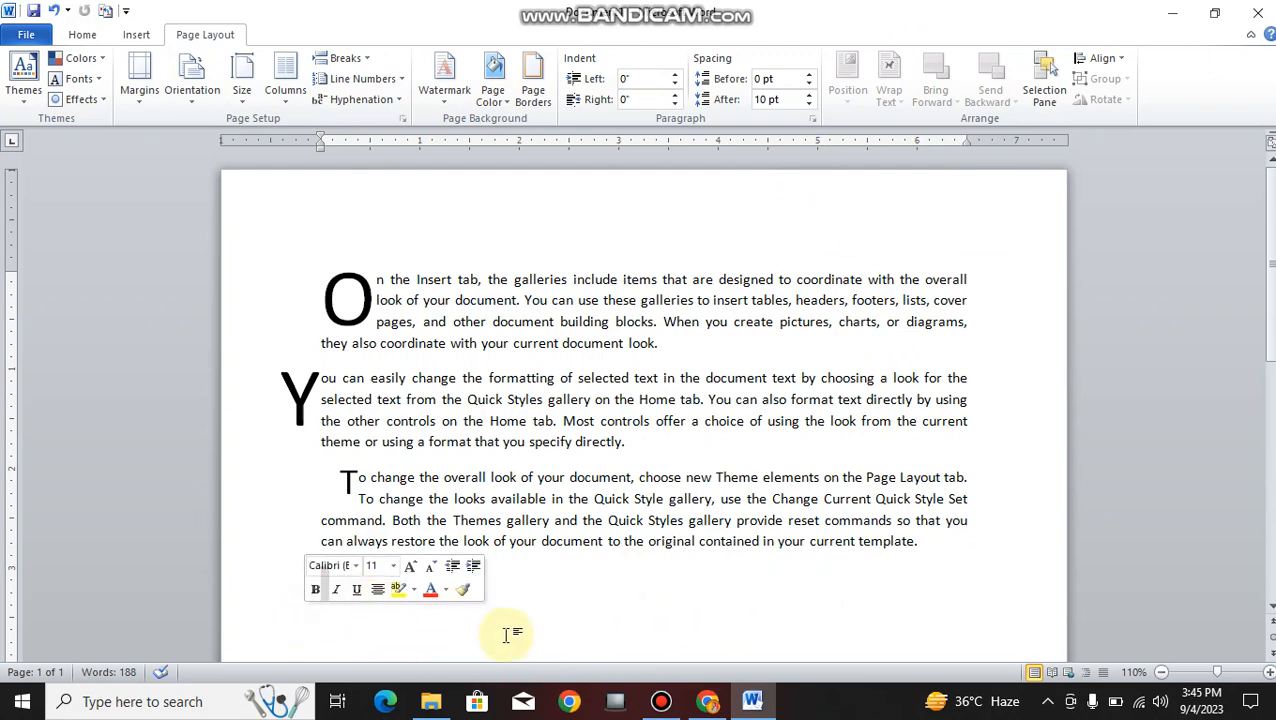
{"action": "scroll", "coordinate": [365, 581], "scroll_direction": "down", "scroll_amount": 5}
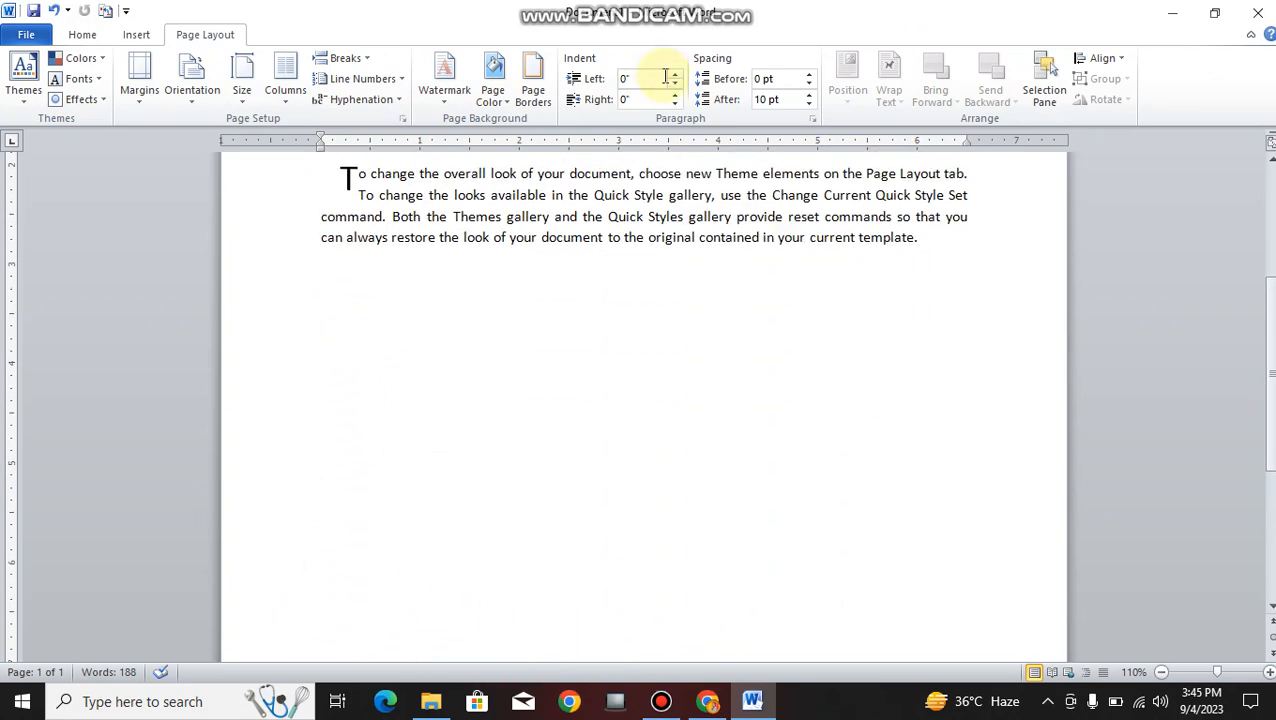
{"action": "left_click", "coordinate": [137, 35]}
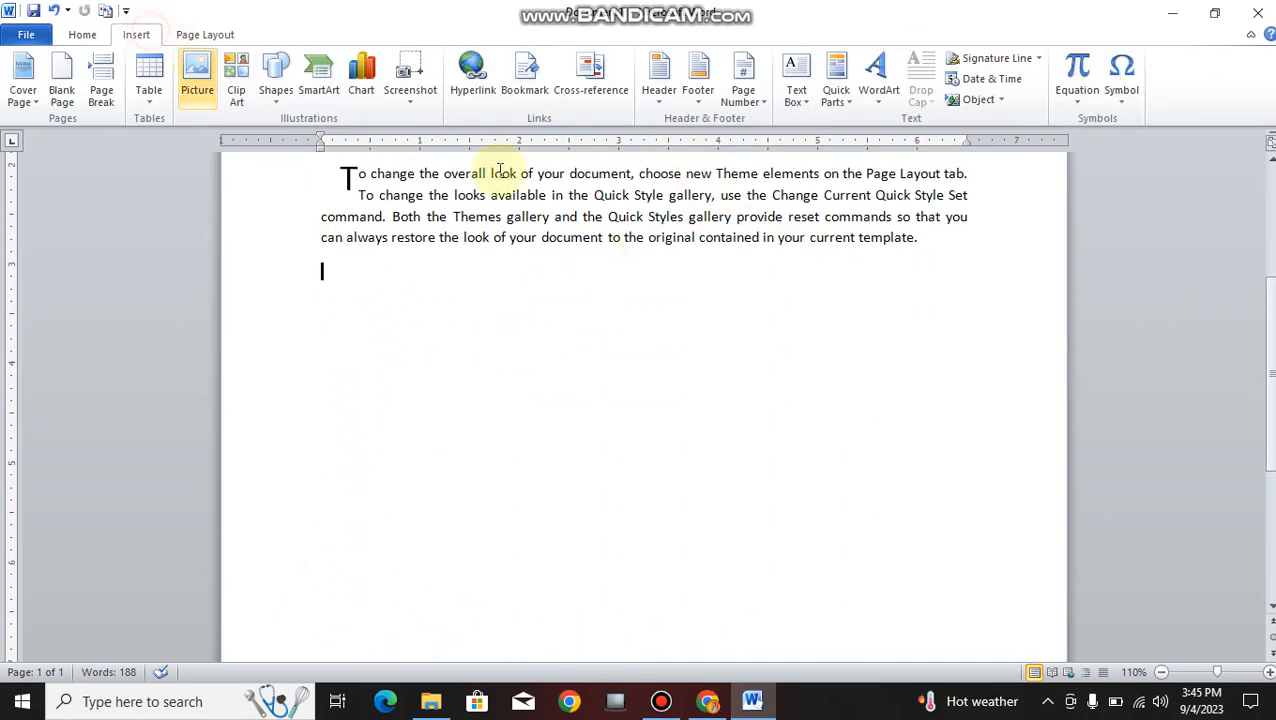
{"action": "left_click", "coordinate": [845, 103]}
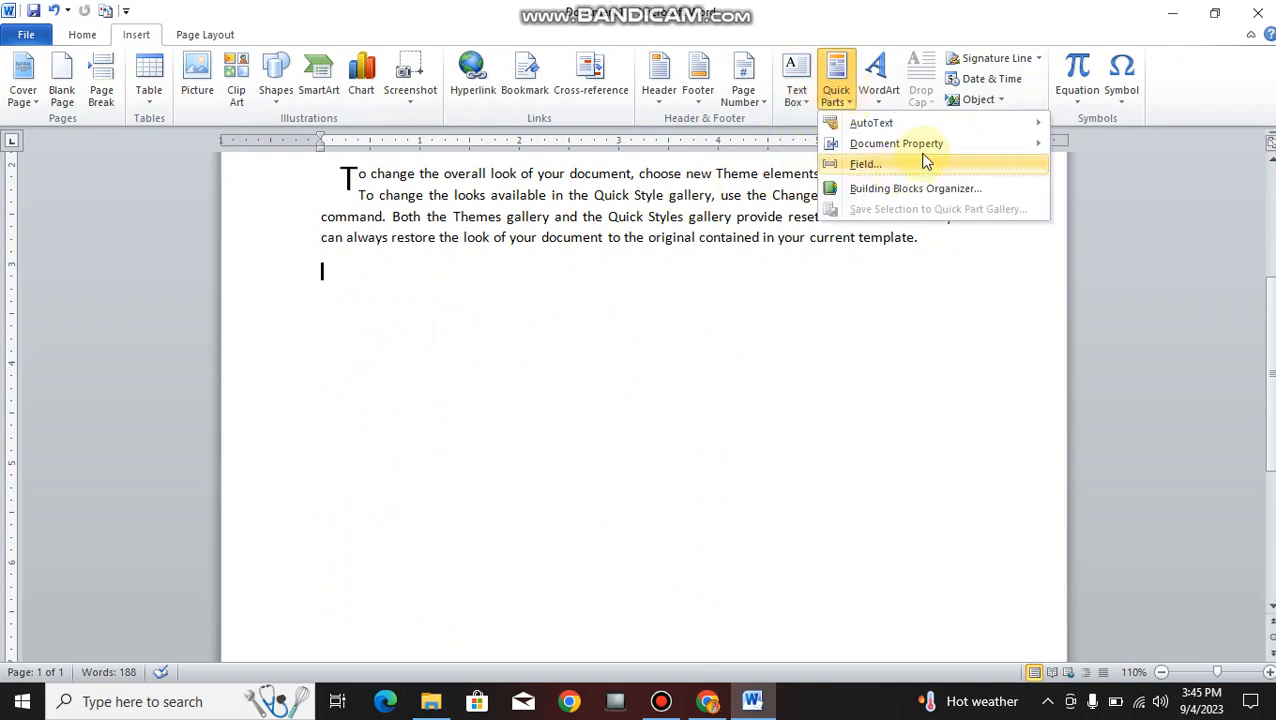
{"action": "mouse_move", "coordinate": [922, 154]}
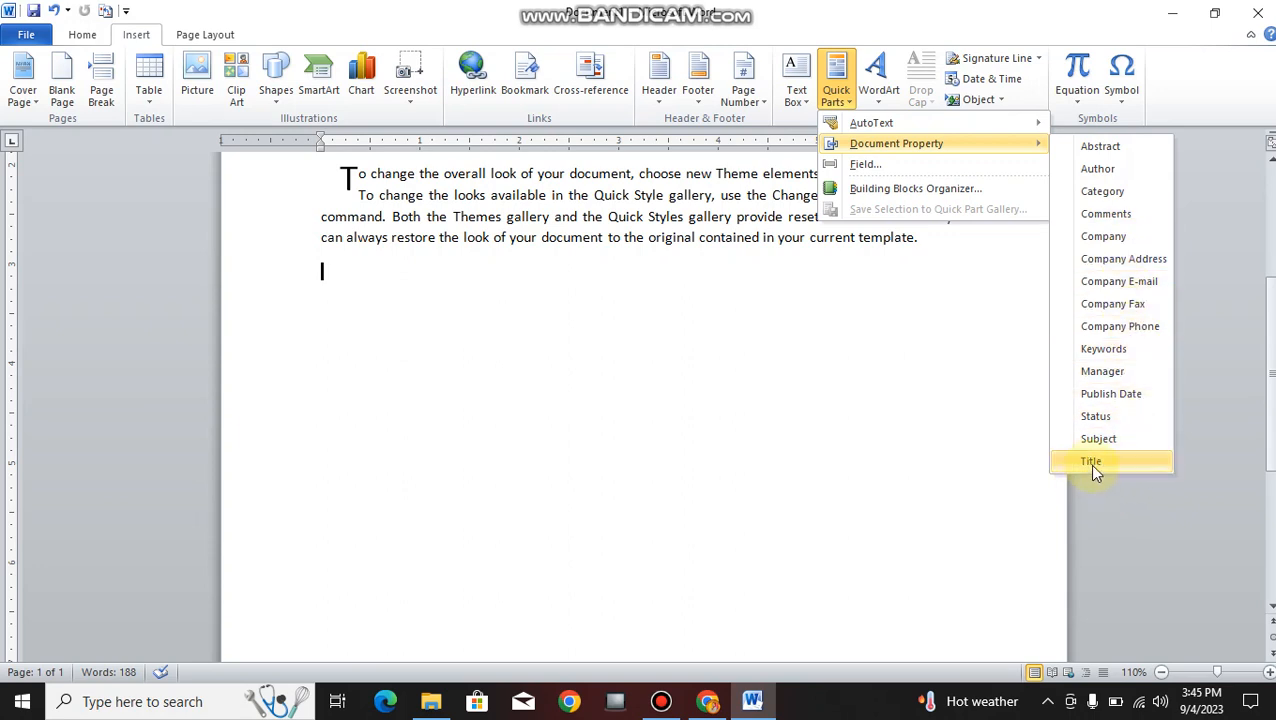
{"action": "left_click", "coordinate": [1100, 373]}
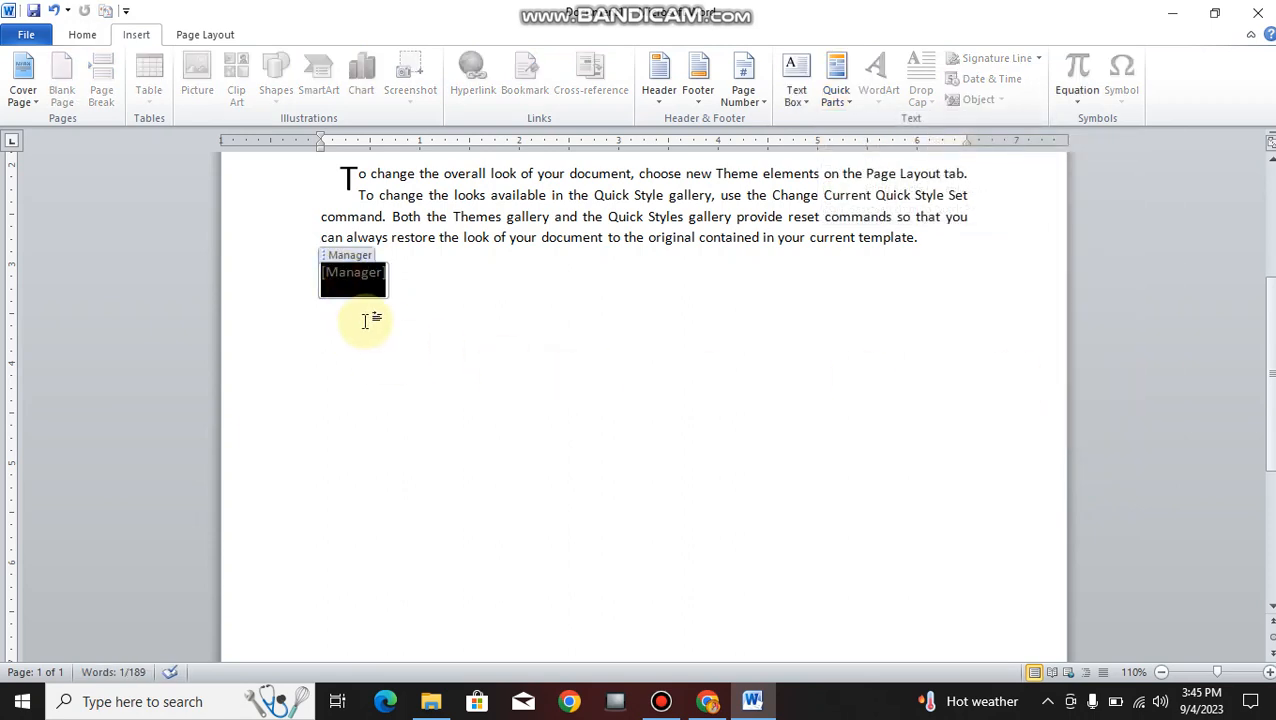
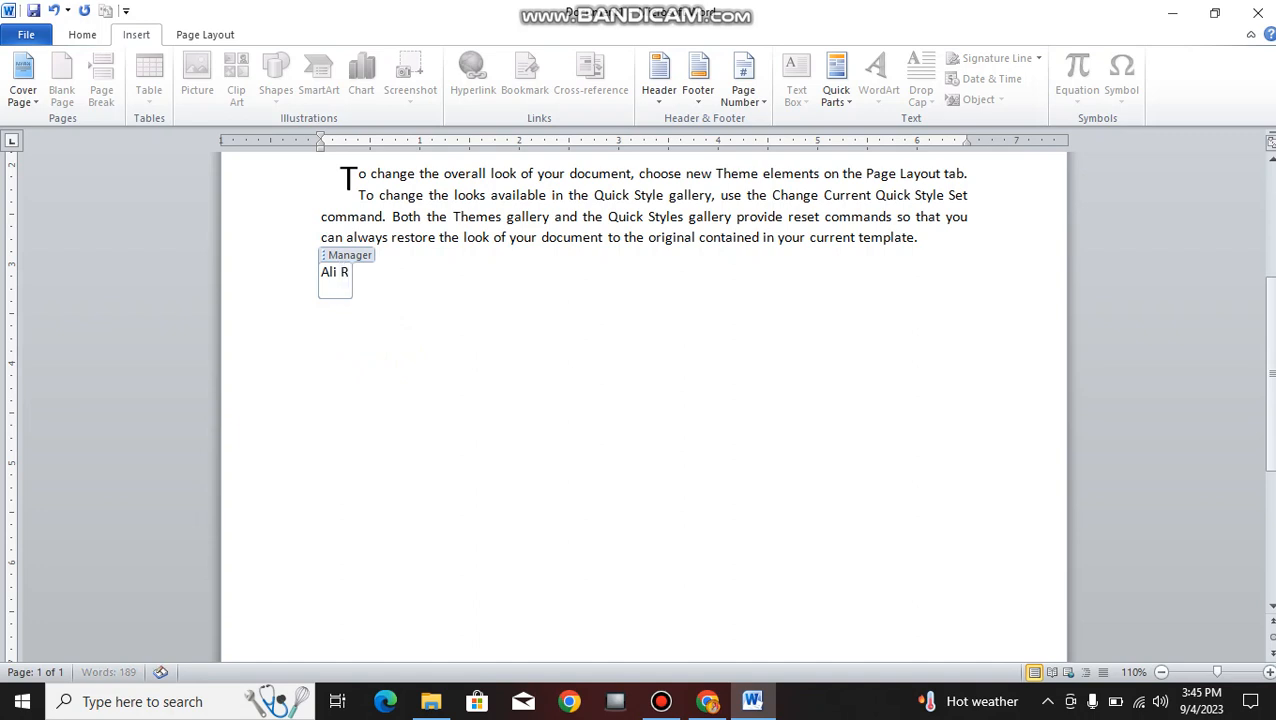
- Type the manager's name into the Manager field
{"action": "left_click", "coordinate": [456, 415]}
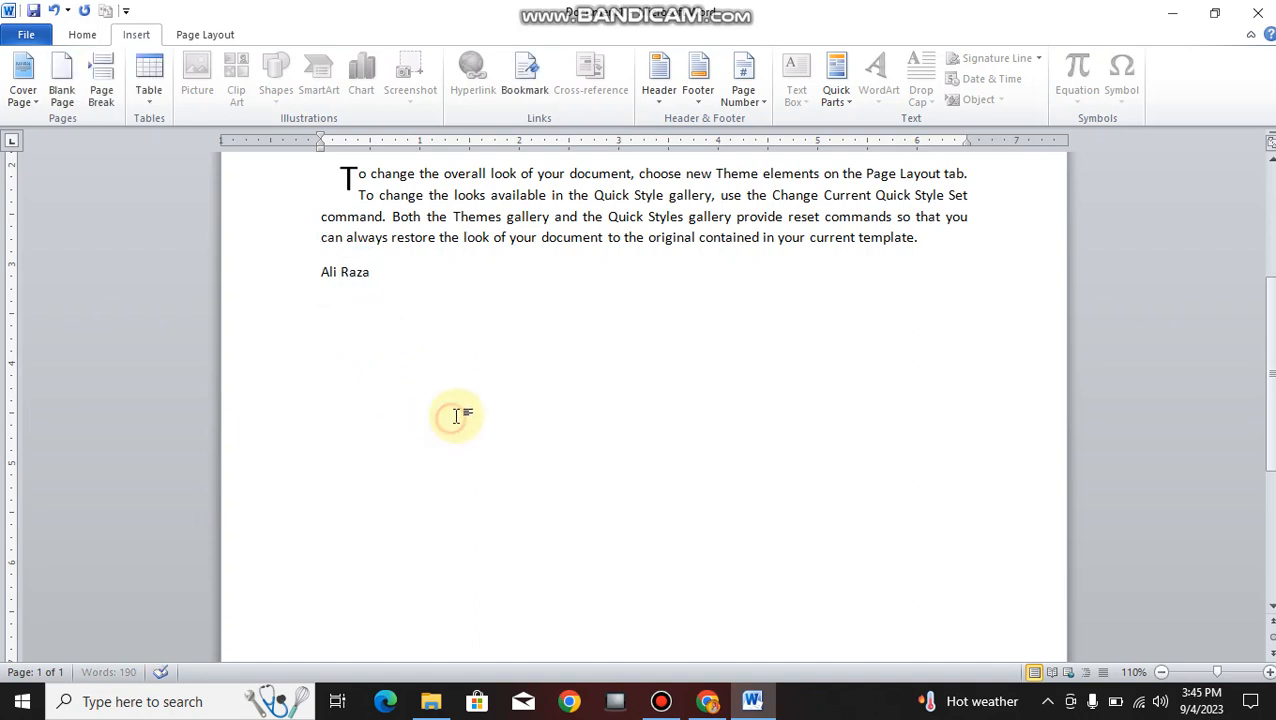
{"action": "left_click", "coordinate": [346, 277]}
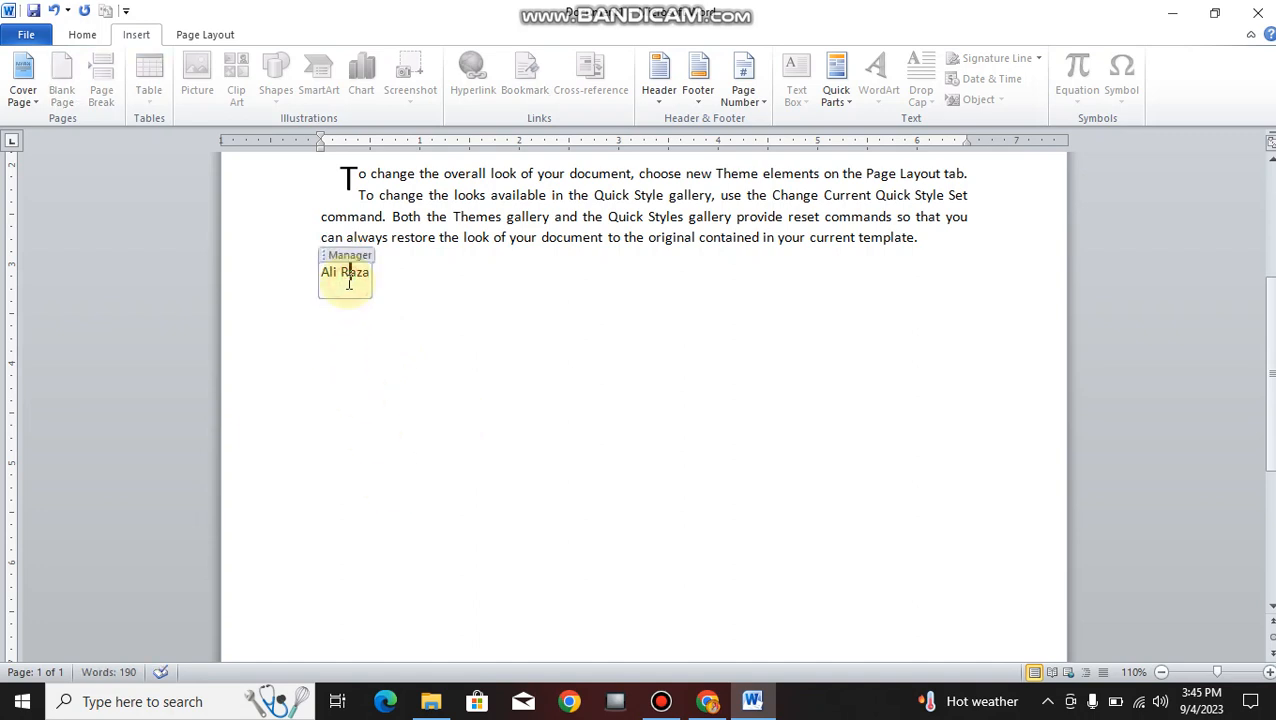
{"action": "left_click", "coordinate": [478, 278]}
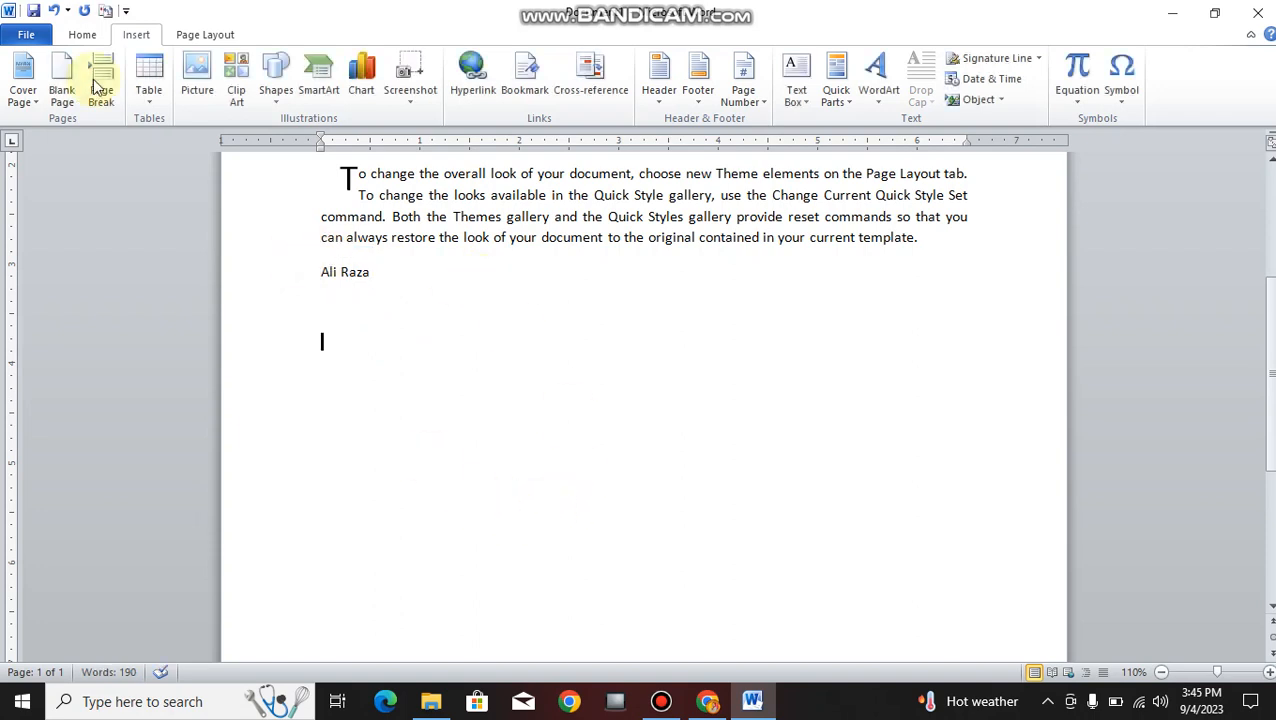
- Insert a Company E-mail document-property field below the manager's name
{"action": "left_click", "coordinate": [850, 104]}
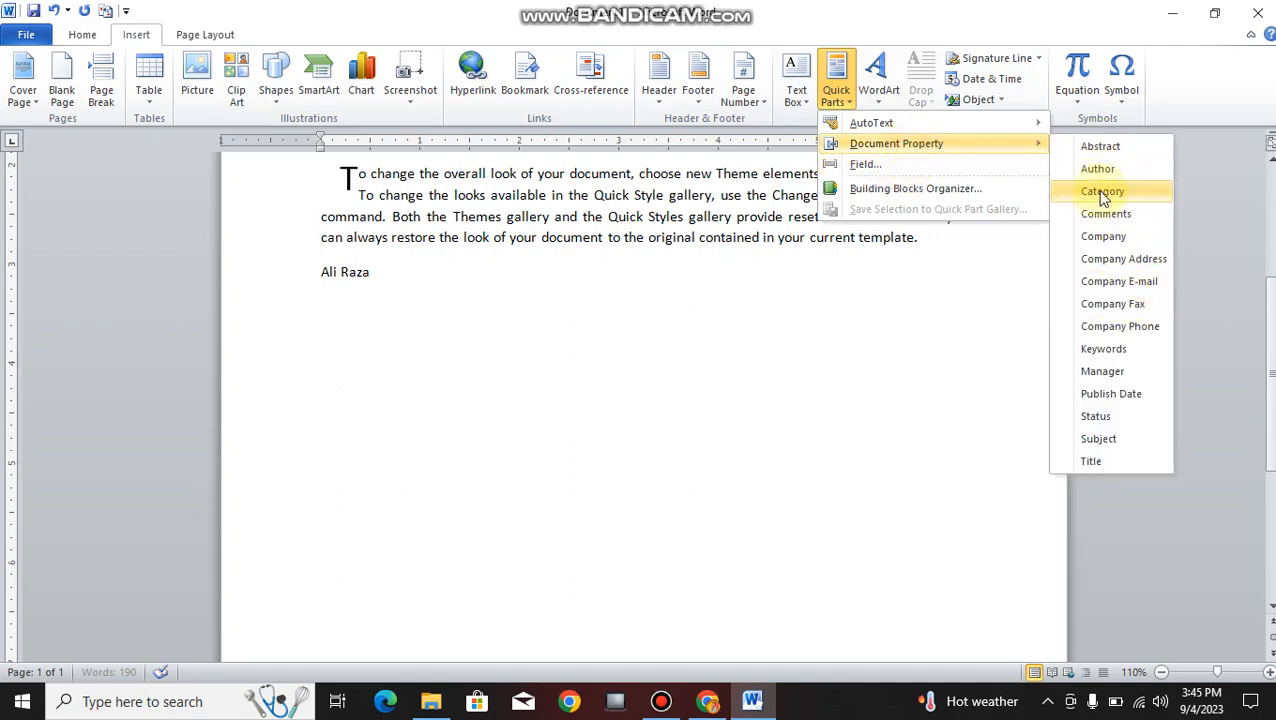
{"action": "left_click", "coordinate": [1119, 281]}
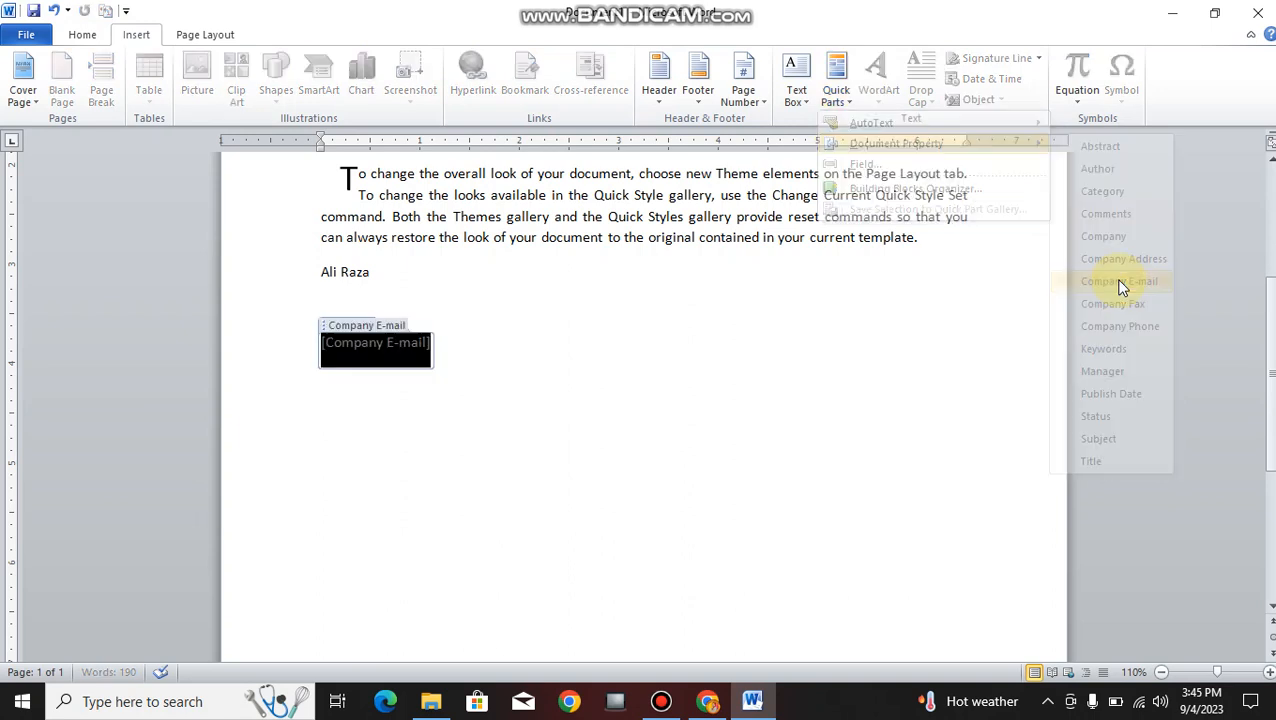
{"action": "left_click", "coordinate": [372, 355]}
{"action": "left_click", "coordinate": [530, 415]}
{"action": "left_click", "coordinate": [396, 349]}
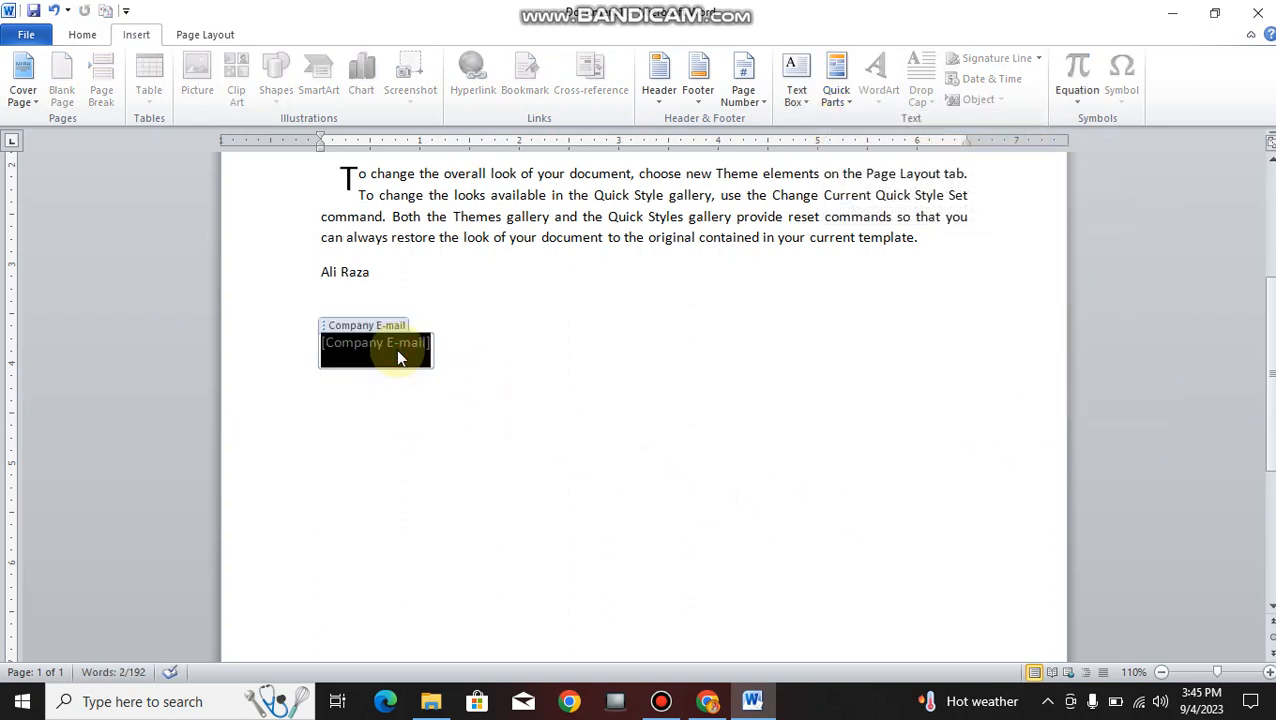
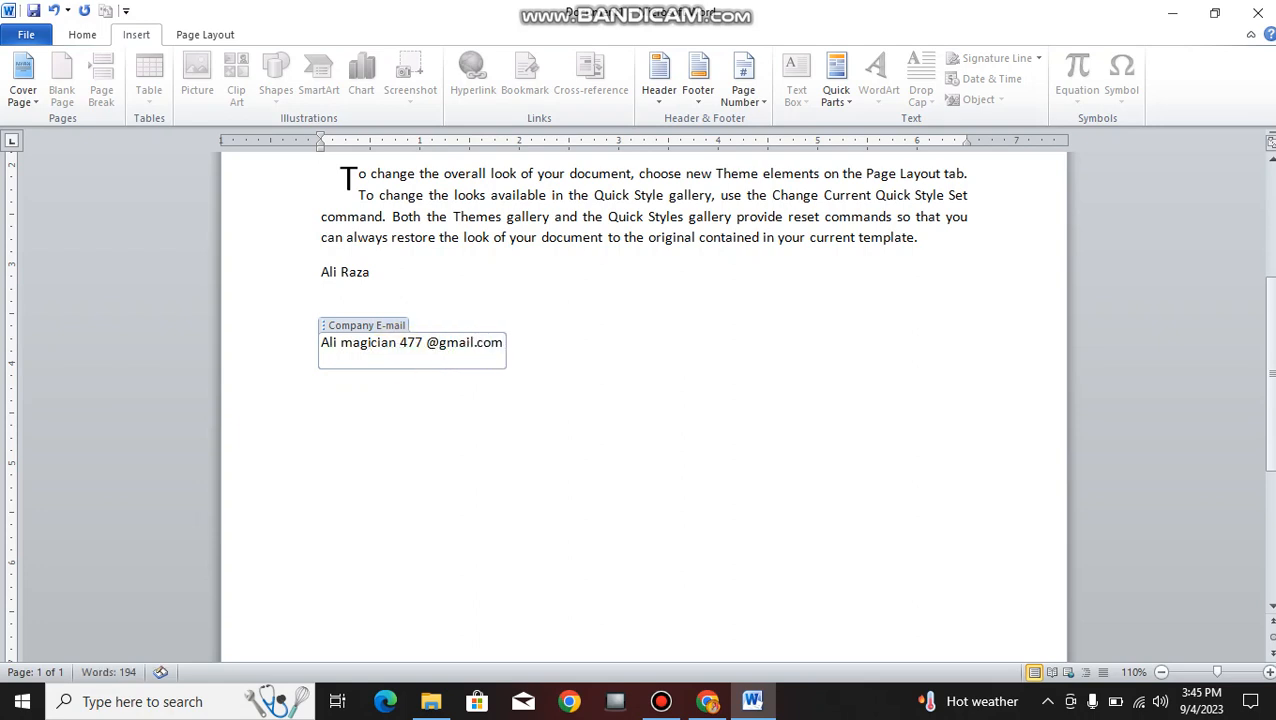
- Fill in the company e-mail address and start a new empty line below it
{"action": "left_click", "coordinate": [507, 540]}
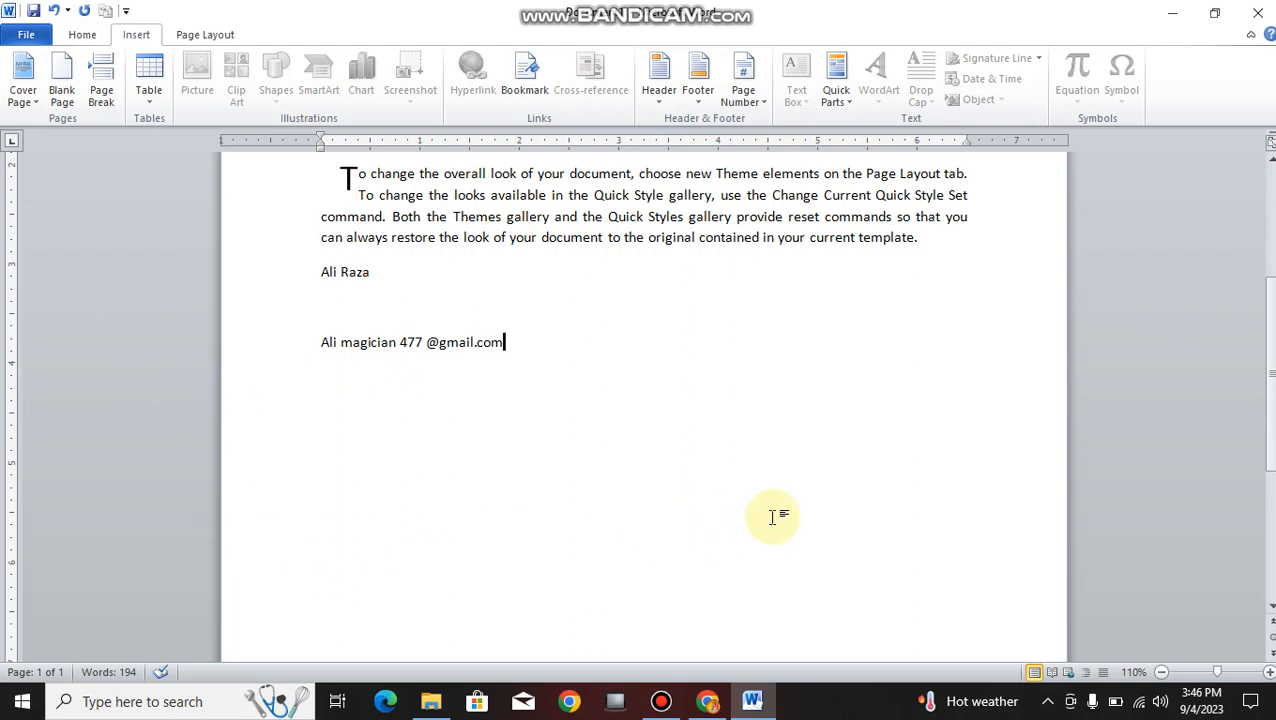
{"action": "left_click", "coordinate": [408, 360]}
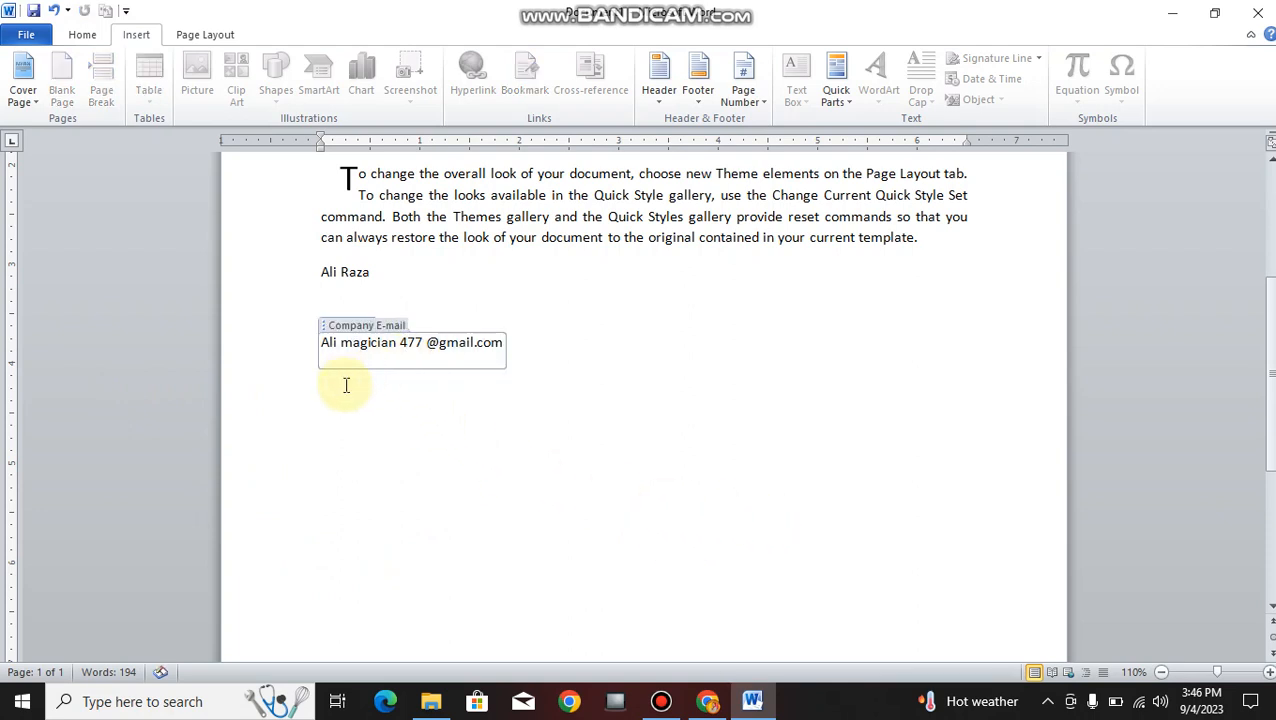
{"action": "left_click", "coordinate": [590, 460]}
{"action": "left_click", "coordinate": [413, 362]}
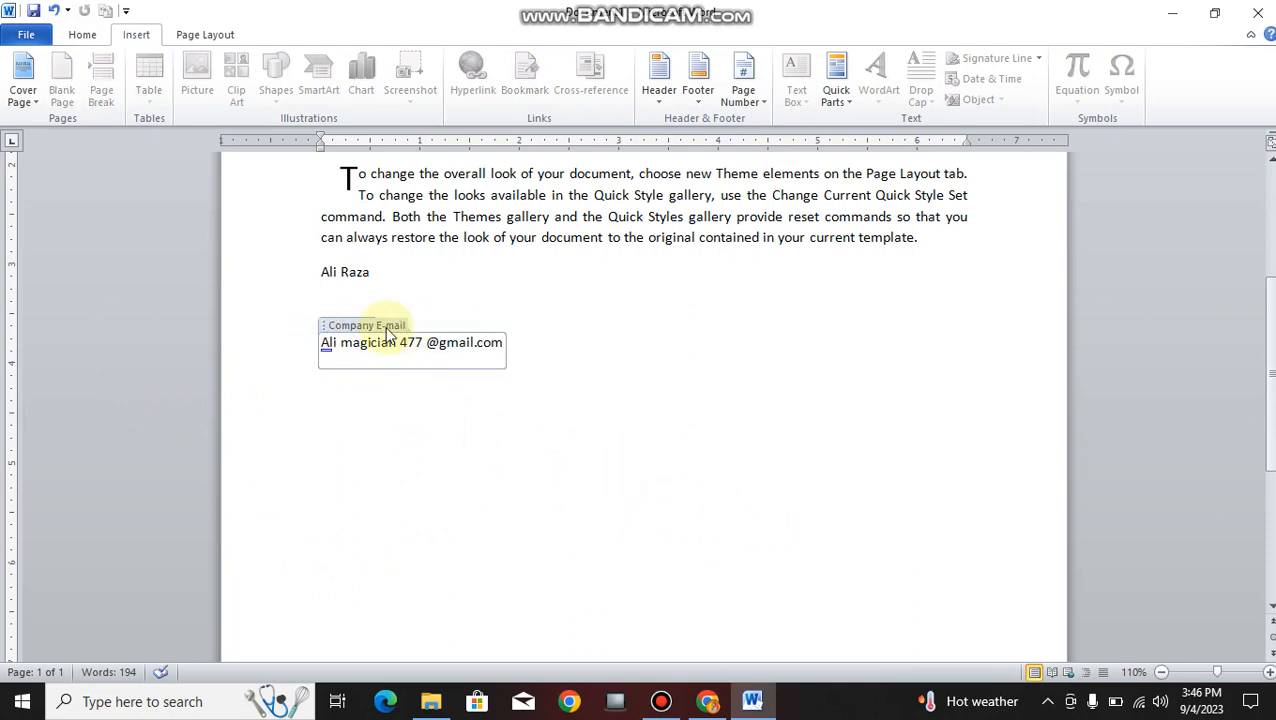
{"action": "left_click", "coordinate": [459, 430]}
{"action": "left_click", "coordinate": [355, 263]}
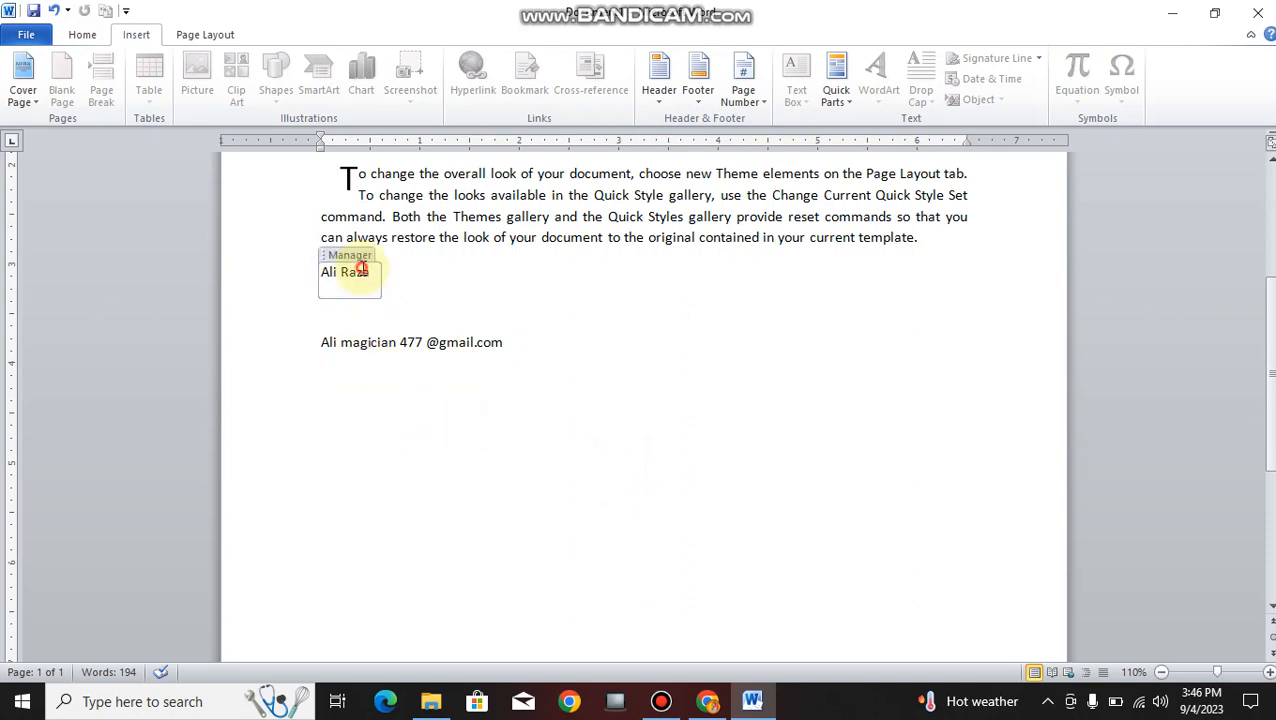
{"action": "left_click", "coordinate": [549, 366]}
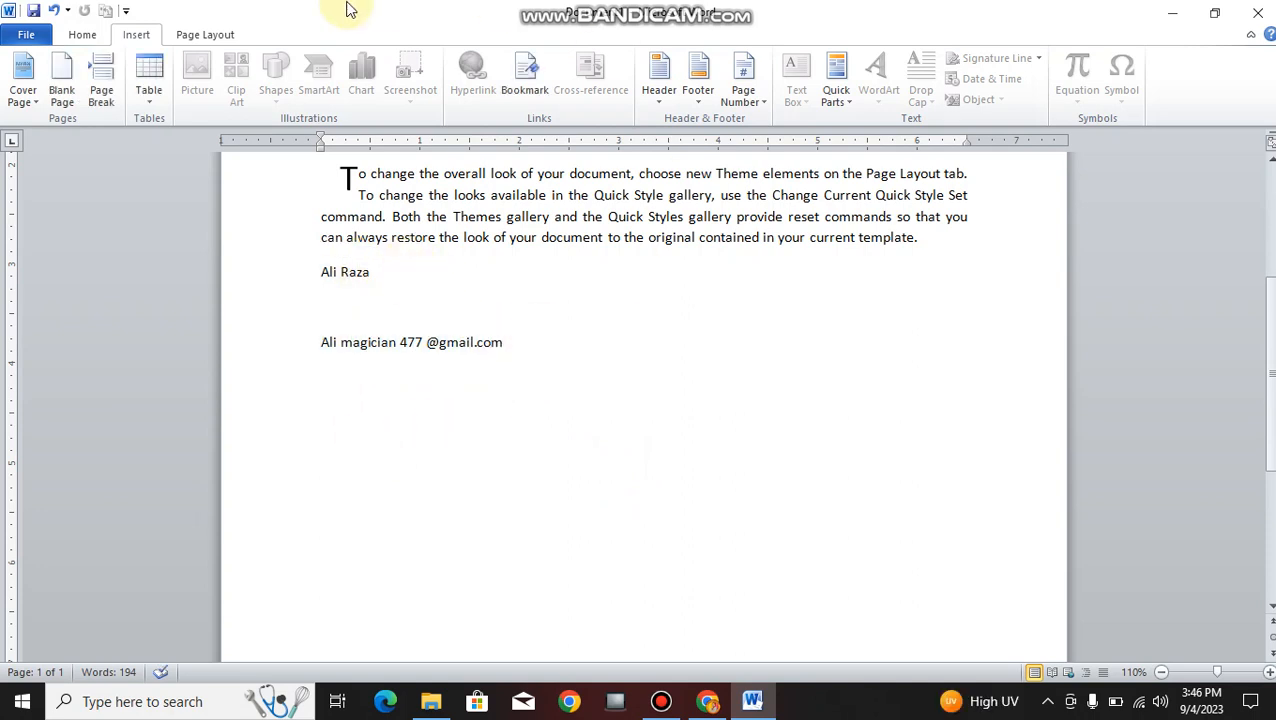
{"action": "double_click", "coordinate": [351, 419]}
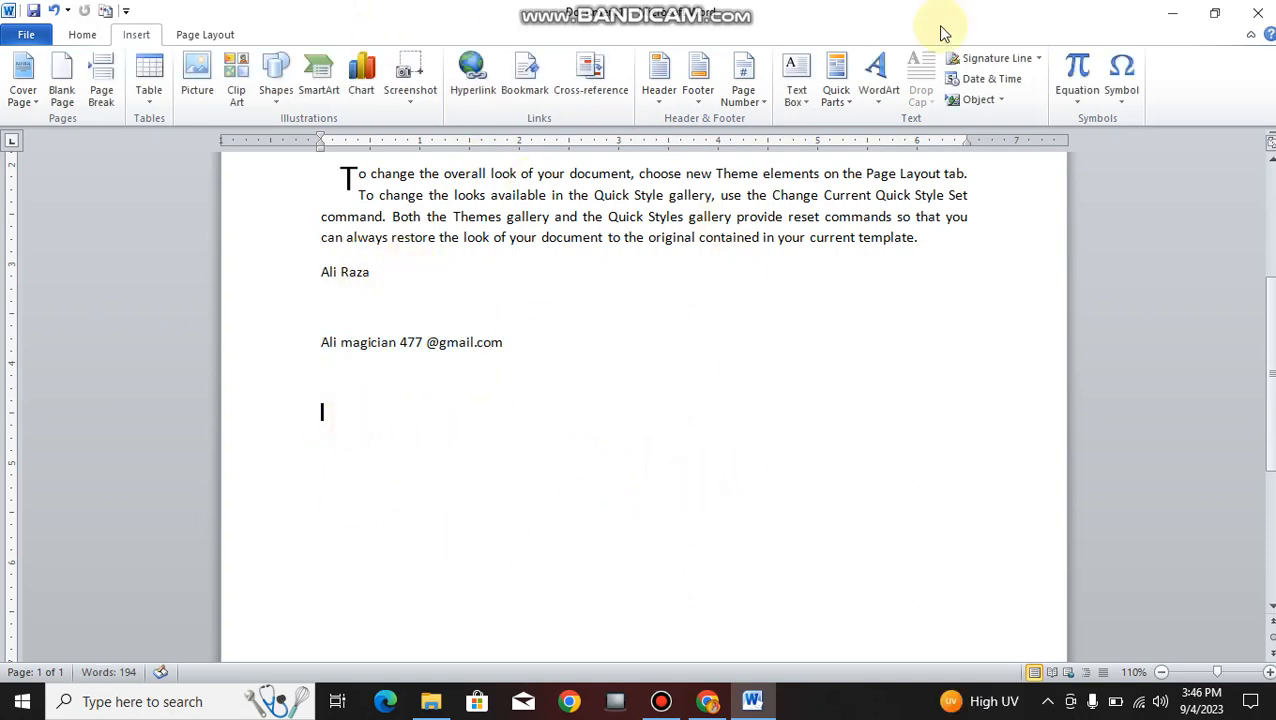
{"action": "left_click", "coordinate": [836, 84]}
{"action": "mouse_move", "coordinate": [822, 148]}
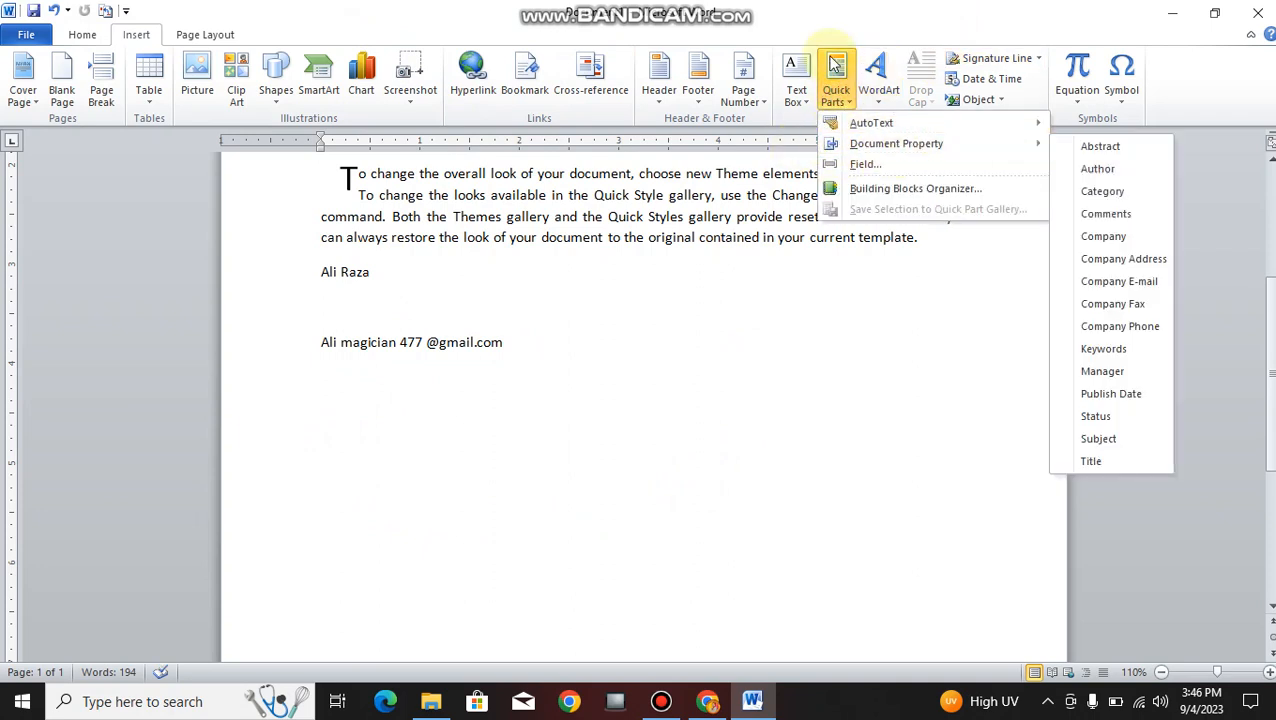
{"action": "left_click", "coordinate": [866, 148]}
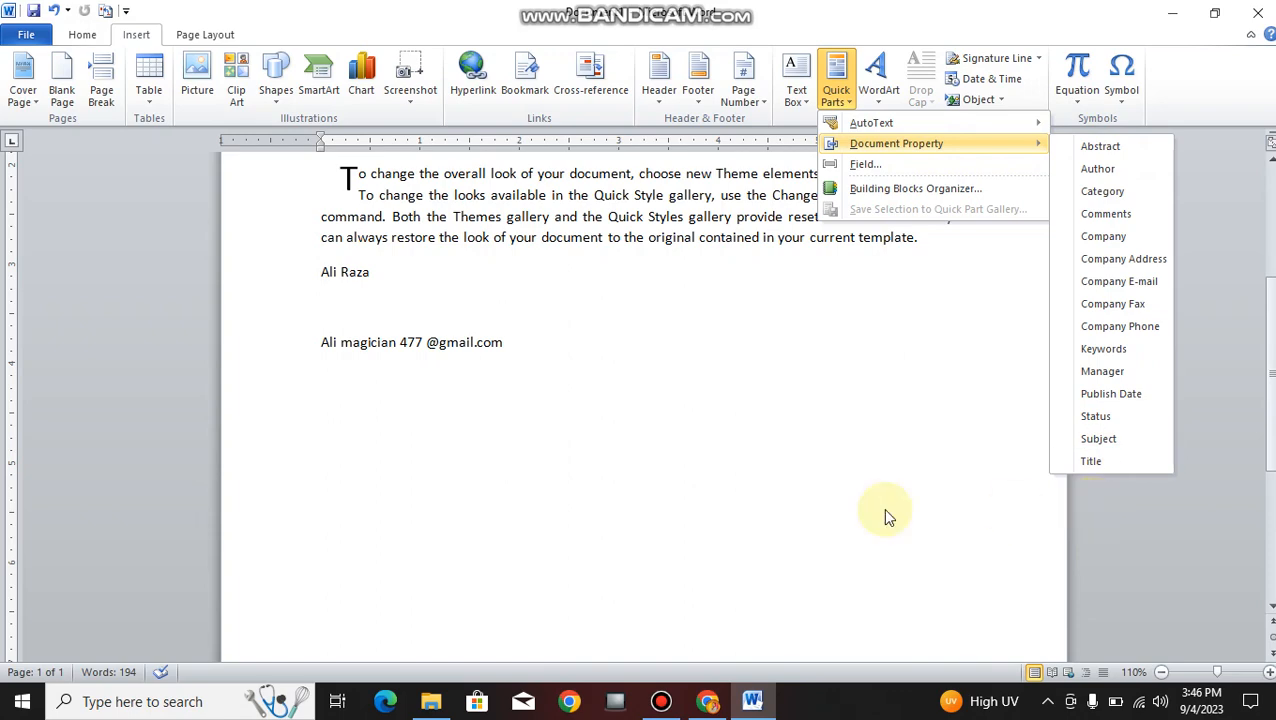
{"action": "left_click", "coordinate": [866, 165]}
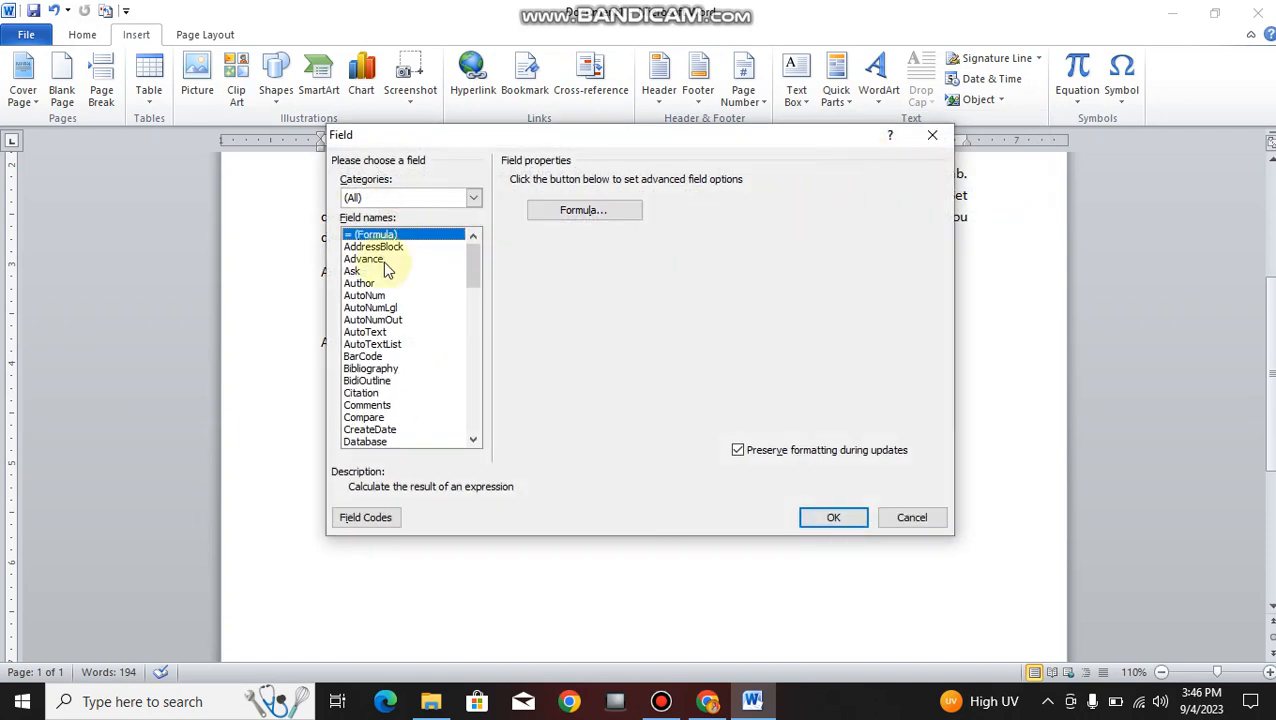
{"action": "scroll", "coordinate": [380, 330], "scroll_direction": "down", "scroll_amount": 15}
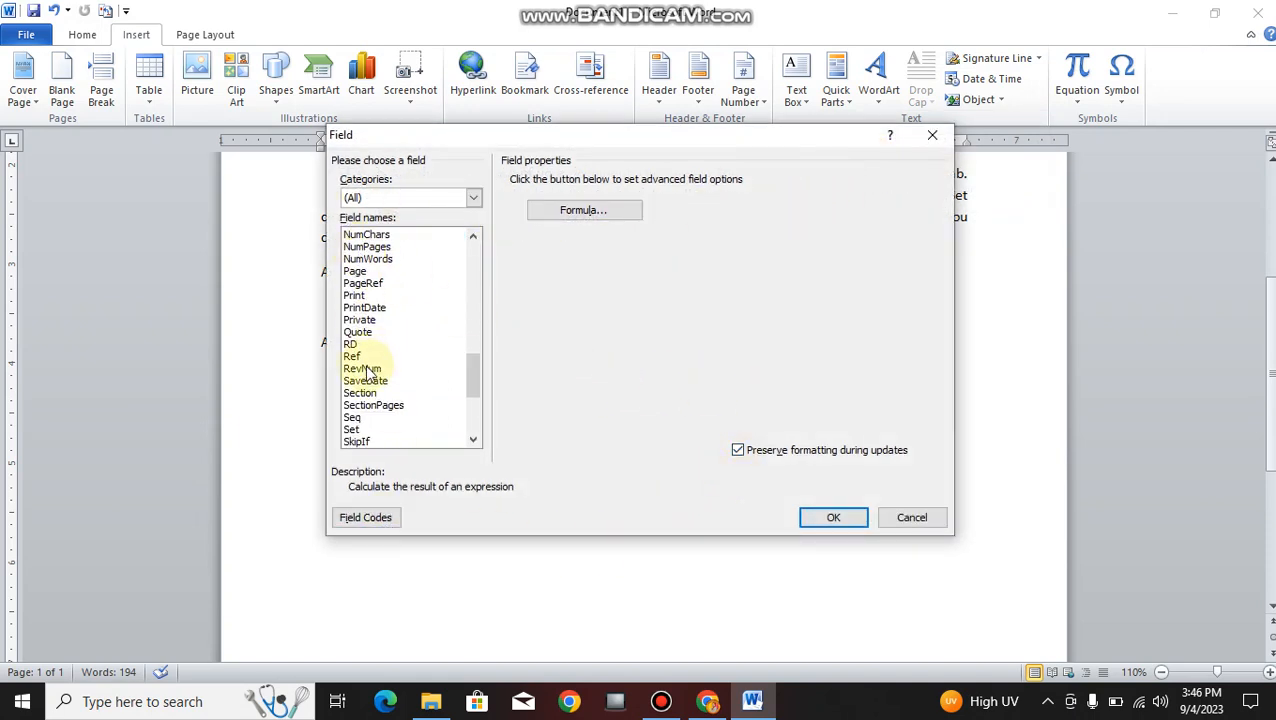
{"action": "left_click", "coordinate": [896, 514]}
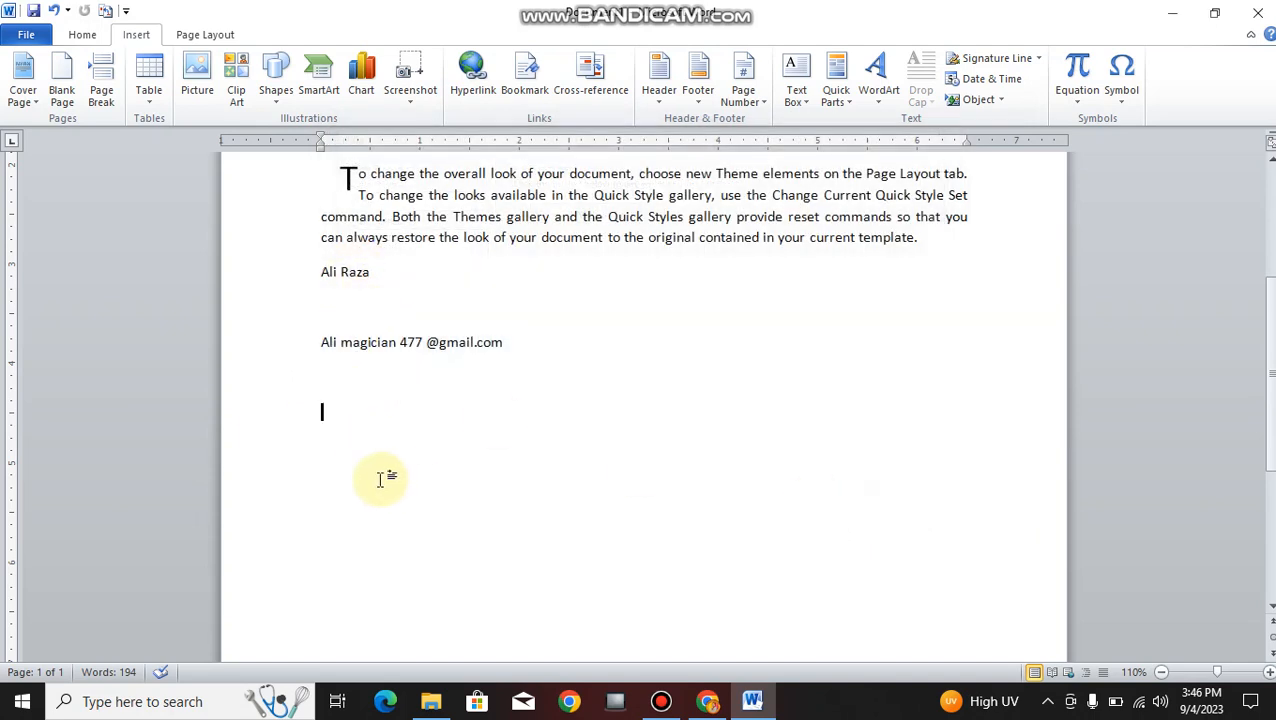
{"action": "scroll", "coordinate": [485, 440], "scroll_direction": "down", "scroll_amount": 1}
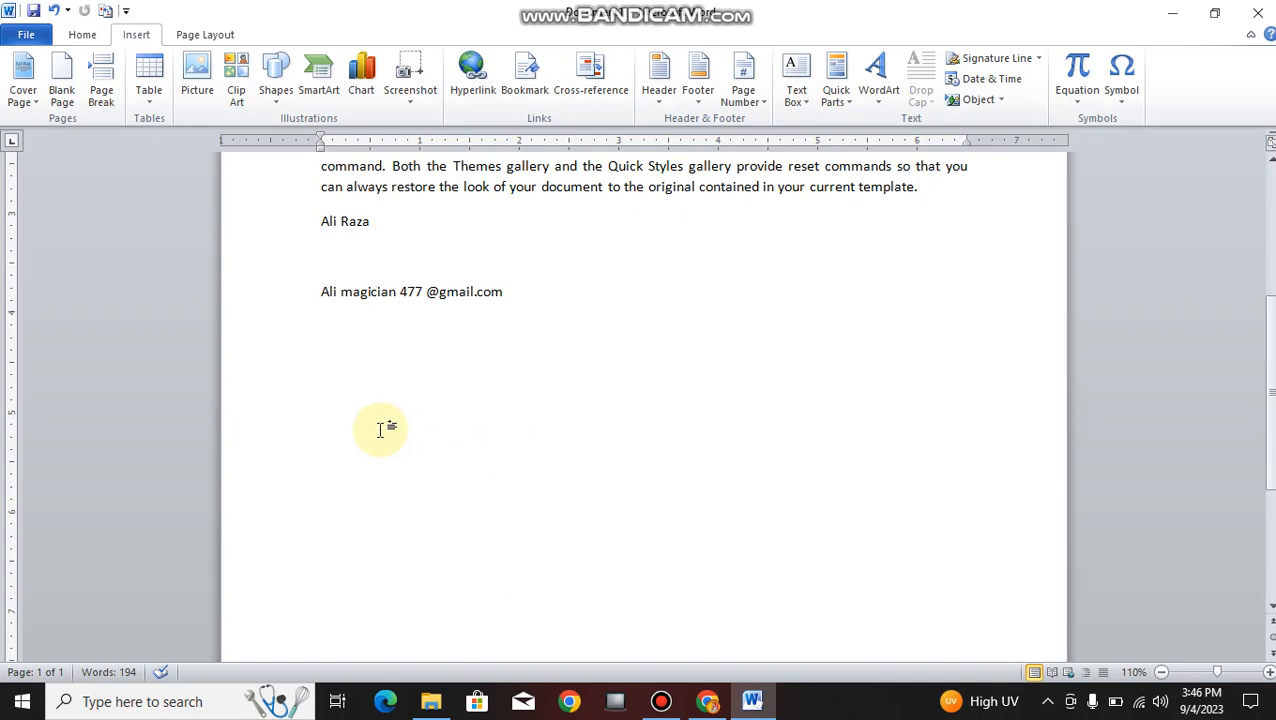
{"action": "scroll", "coordinate": [381, 366], "scroll_direction": "down", "scroll_amount": 3}
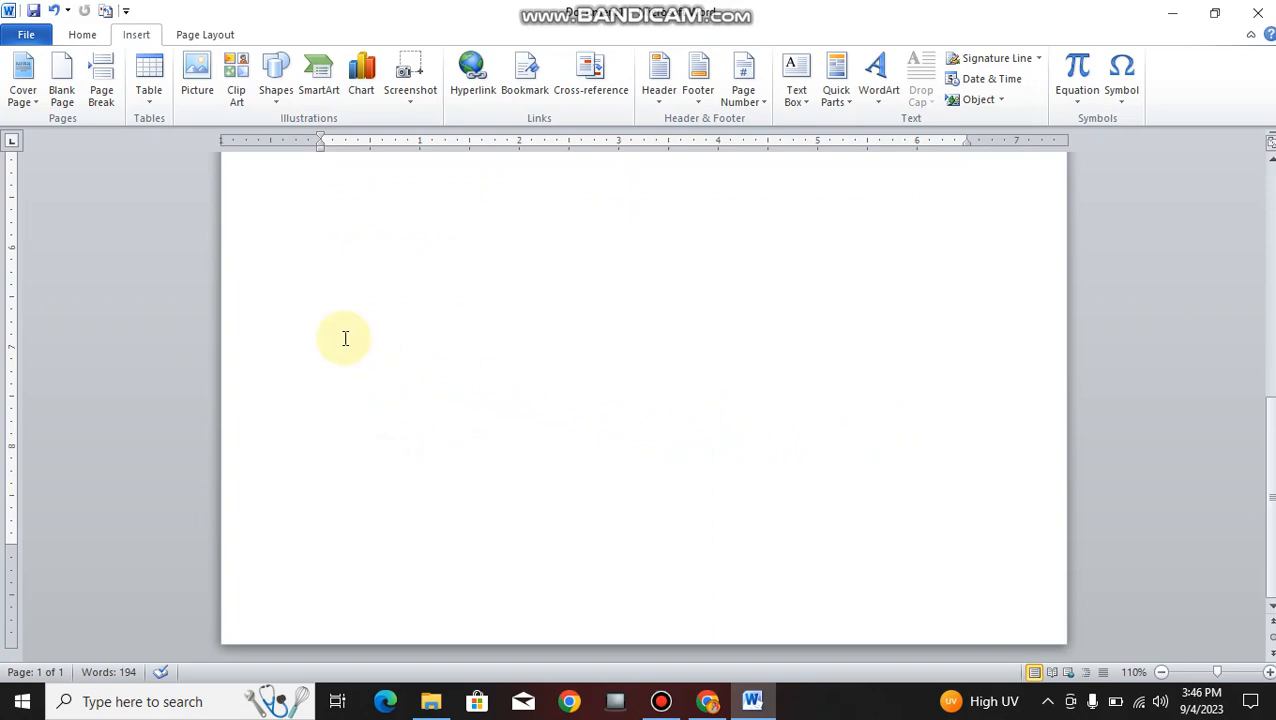
{"action": "scroll", "coordinate": [345, 338], "scroll_direction": "up", "scroll_amount": 5}
{"action": "scroll", "coordinate": [520, 468], "scroll_direction": "down", "scroll_amount": 2}
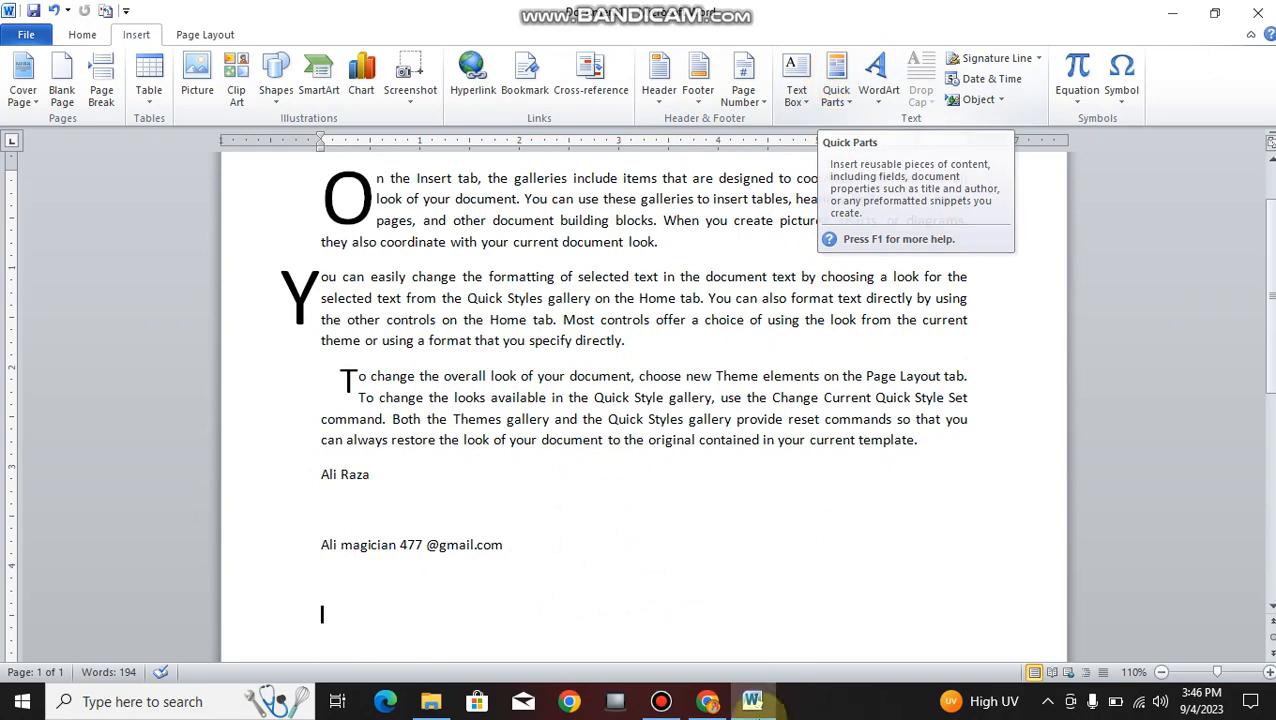
{"action": "scroll", "coordinate": [413, 532], "scroll_direction": "down", "scroll_amount": 2}
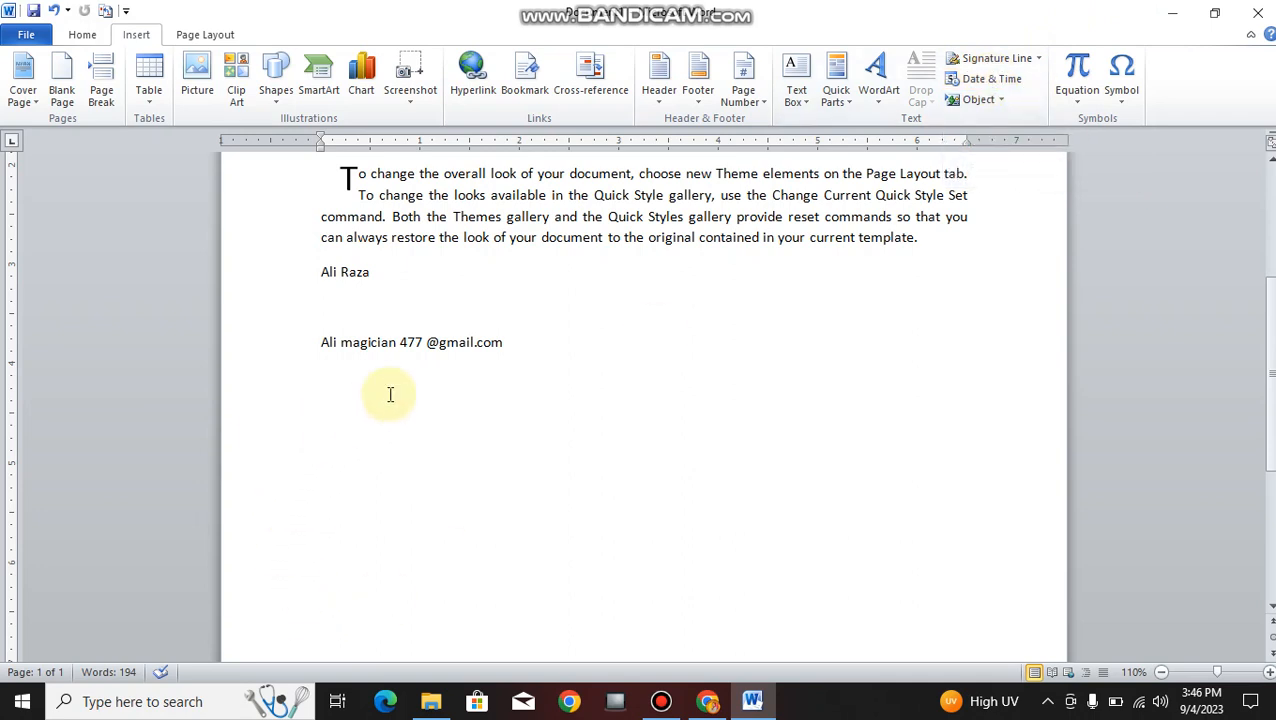
- Insert the date 'Monday, September 4, 2023' on the line below the e-mail
{"action": "left_click", "coordinate": [987, 80]}
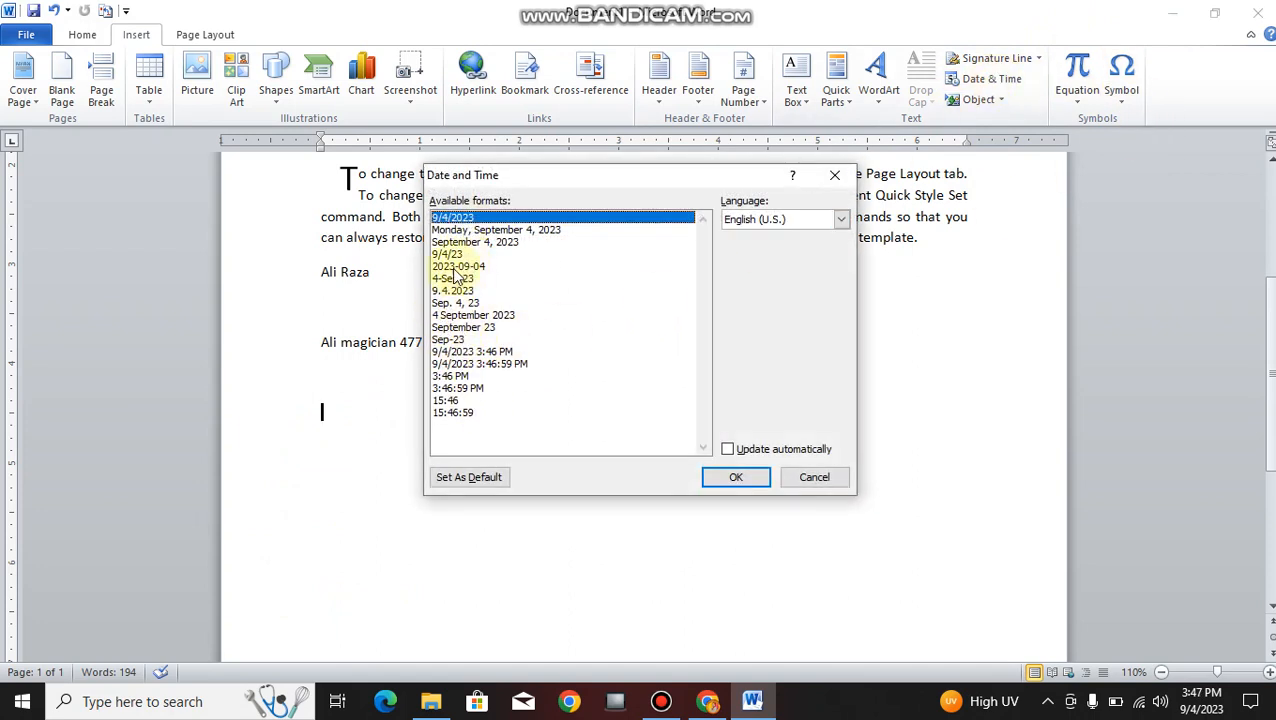
{"action": "left_click", "coordinate": [480, 230]}
{"action": "left_click", "coordinate": [735, 477]}
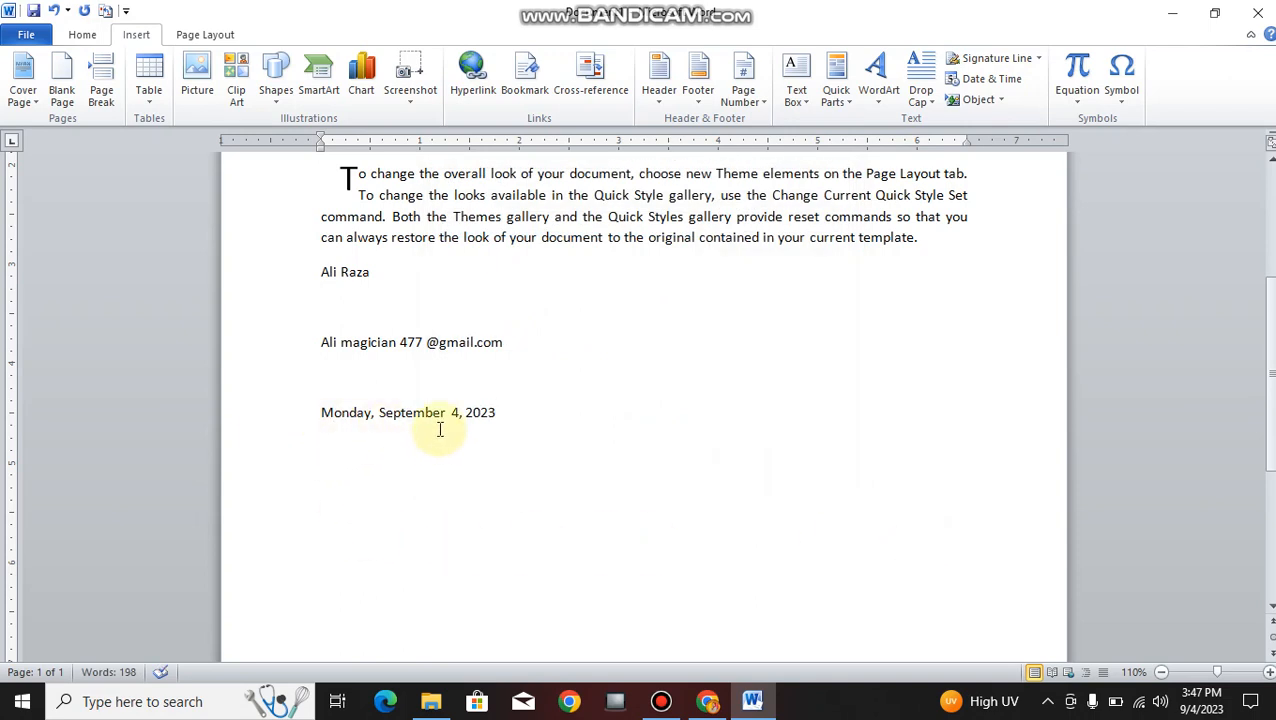
{"action": "left_click", "coordinate": [437, 496]}
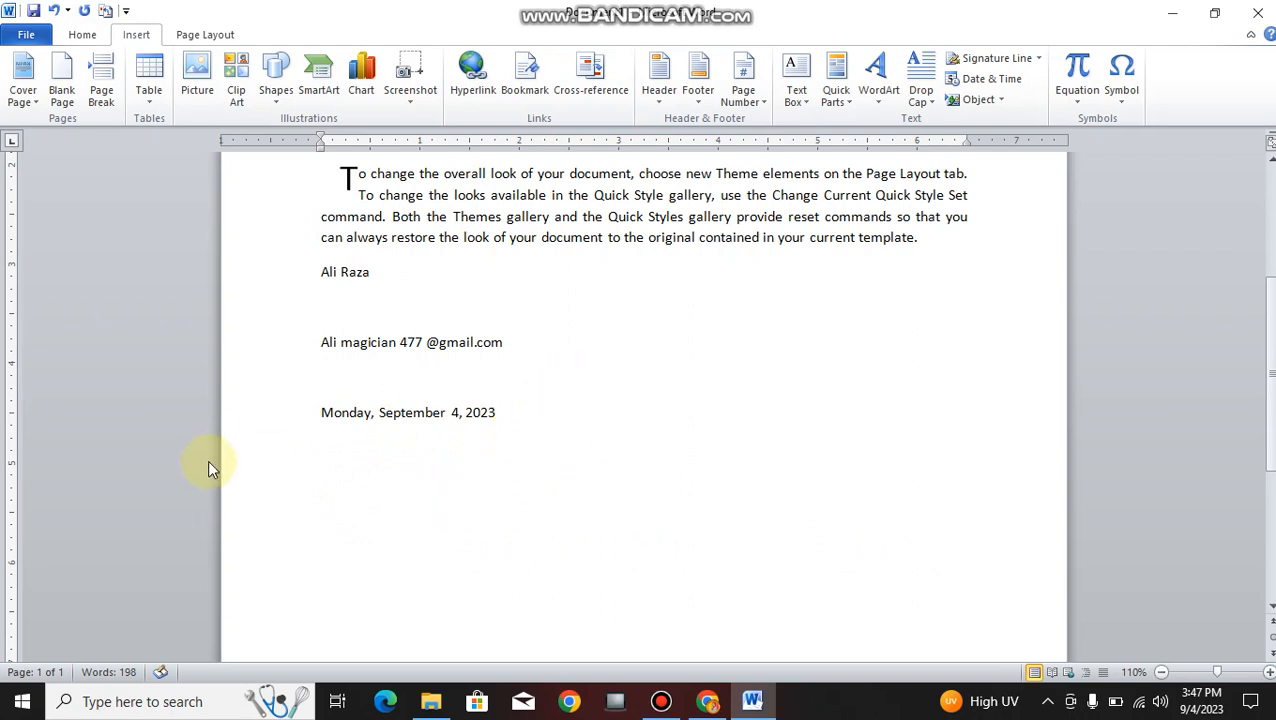
{"action": "left_click", "coordinate": [305, 490]}
- Insert the current time 3:47:15 PM in h:mm:ss AM/PM format, then start a new line
{"action": "left_click", "coordinate": [990, 80]}
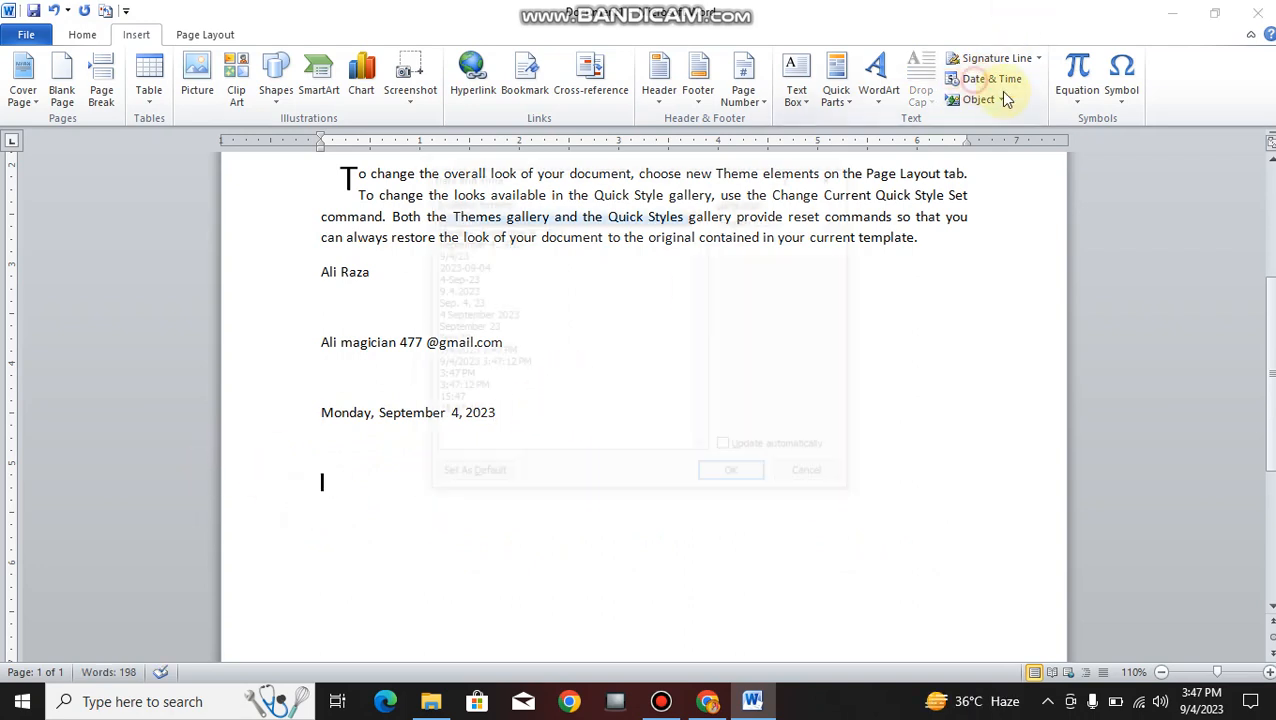
{"action": "left_click", "coordinate": [459, 389]}
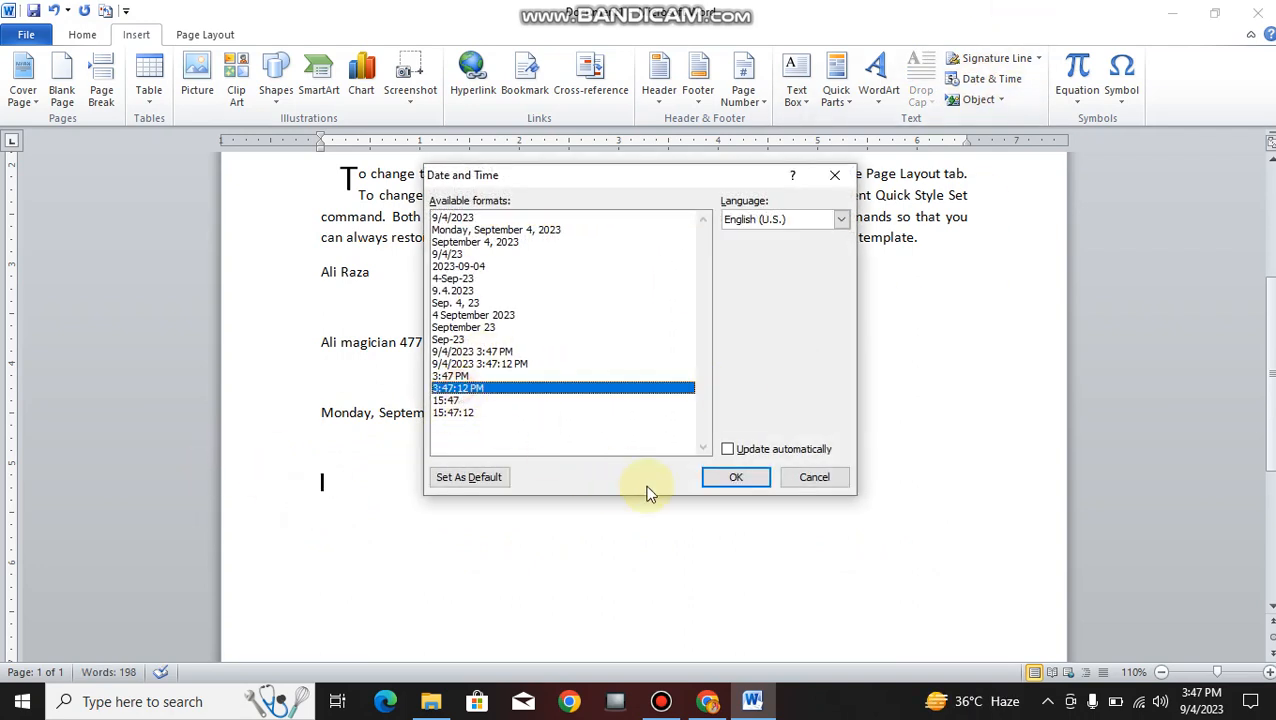
{"action": "left_click", "coordinate": [735, 478]}
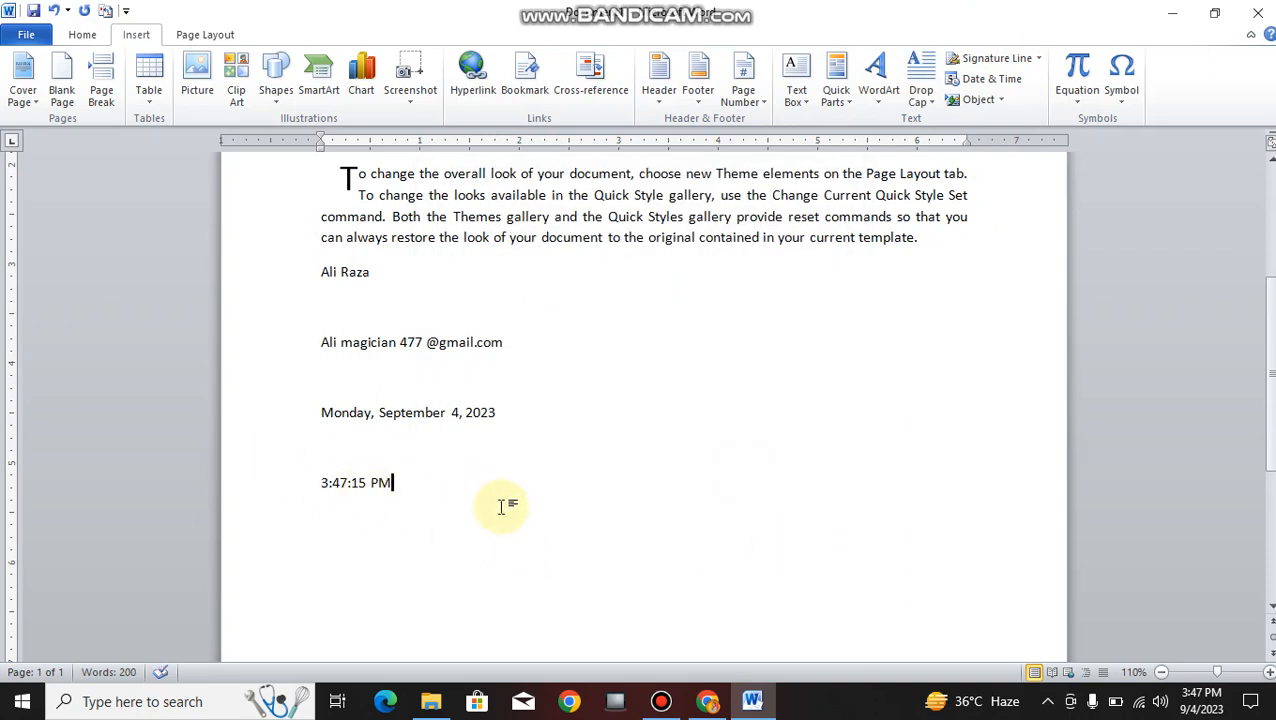
{"action": "key", "text": "Return"}
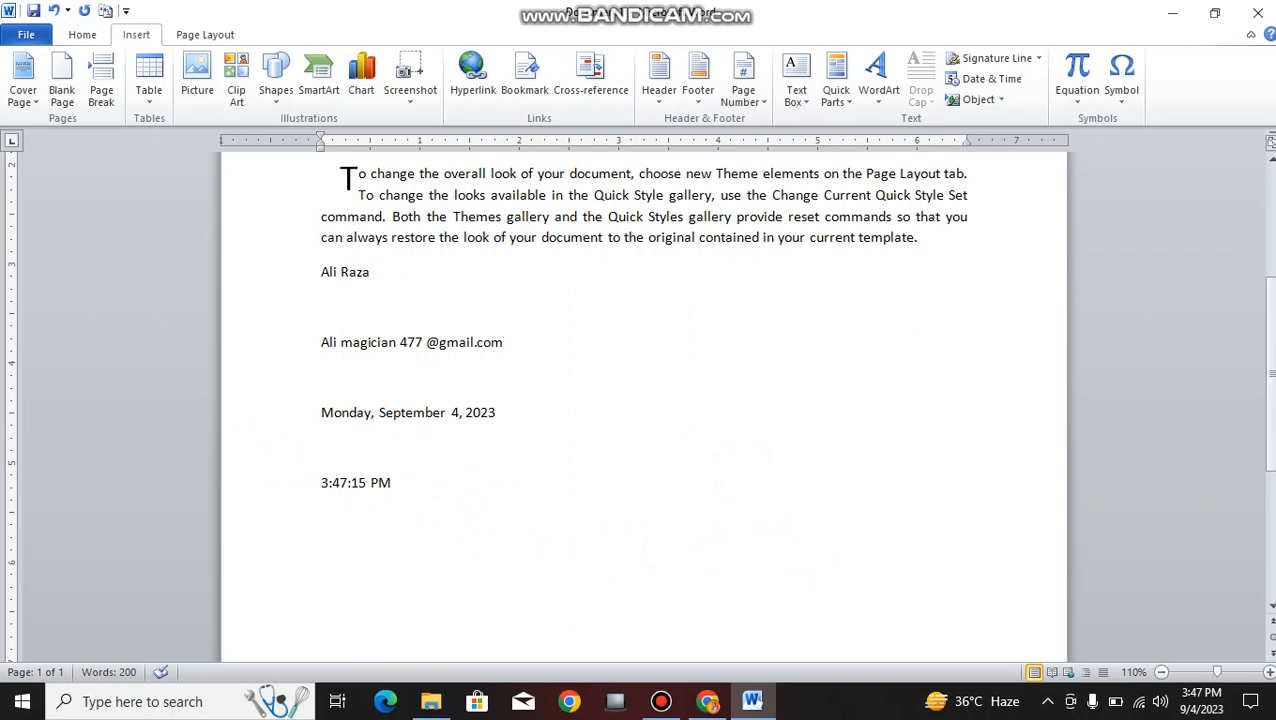
- Insert the combined date and time '9/4/2023 3:47:33 PM' below the time
{"action": "left_click", "coordinate": [983, 79]}
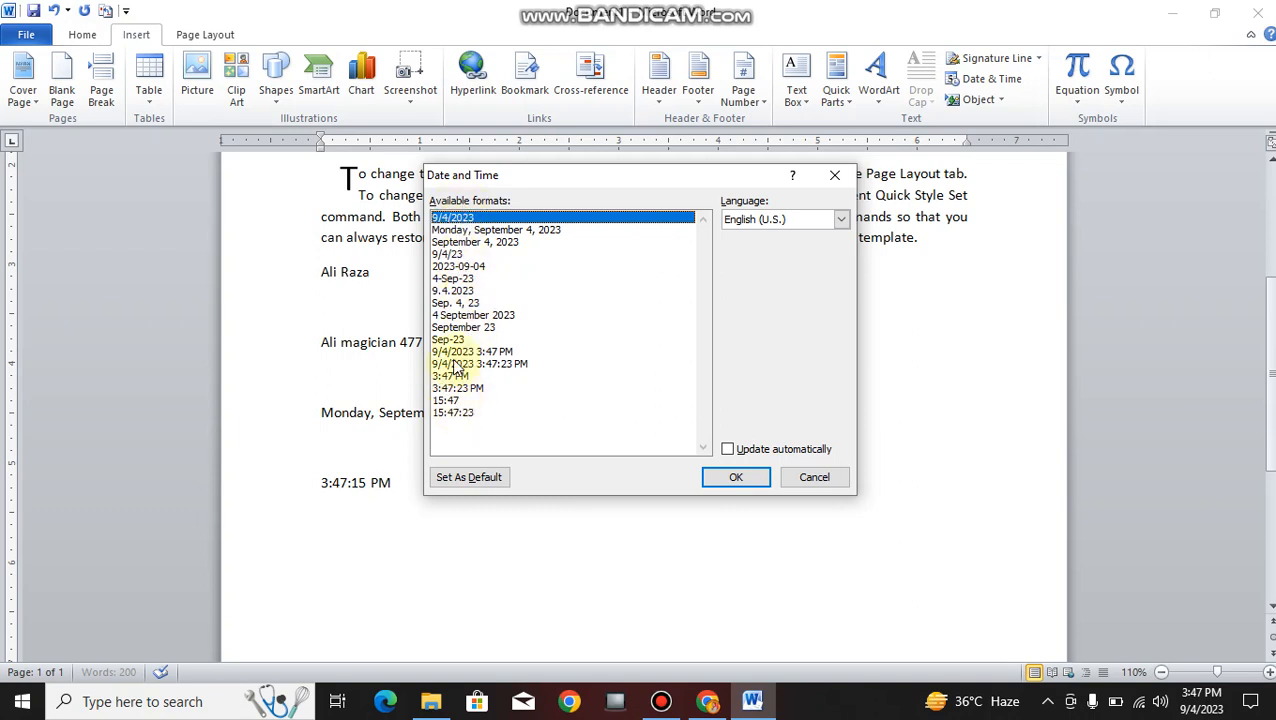
{"action": "left_click", "coordinate": [484, 230]}
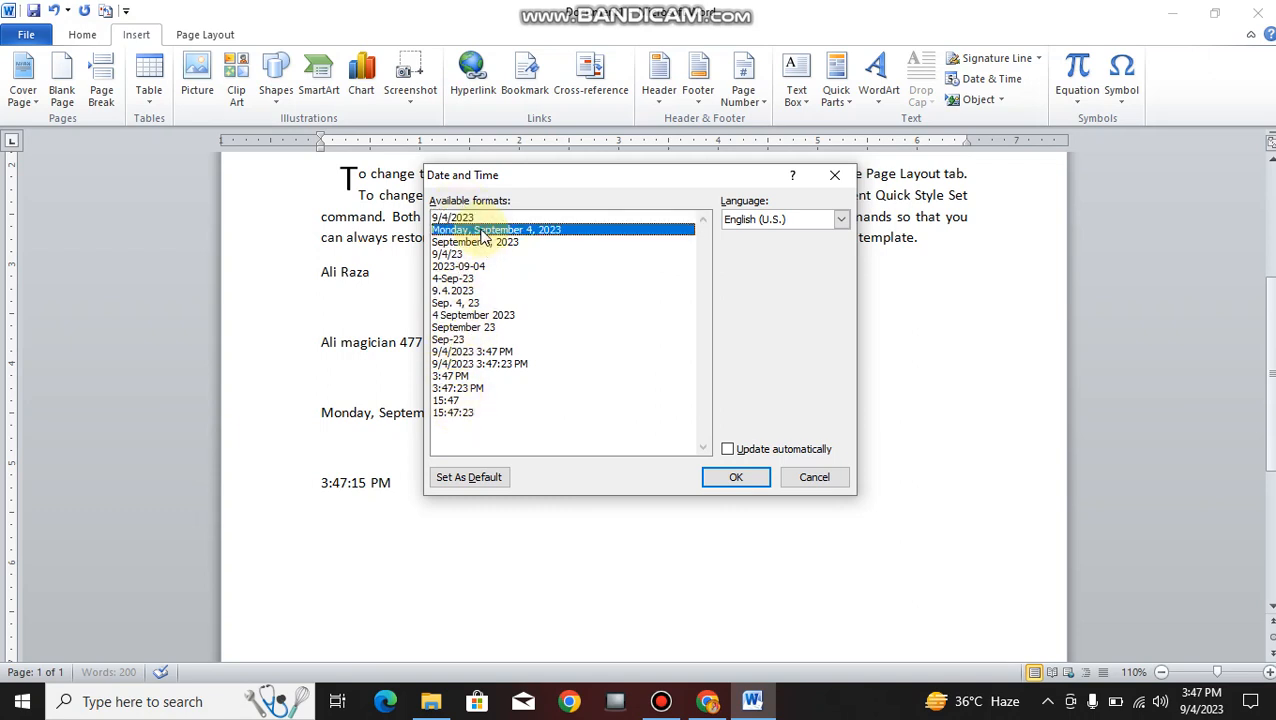
{"action": "left_click", "coordinate": [515, 363]}
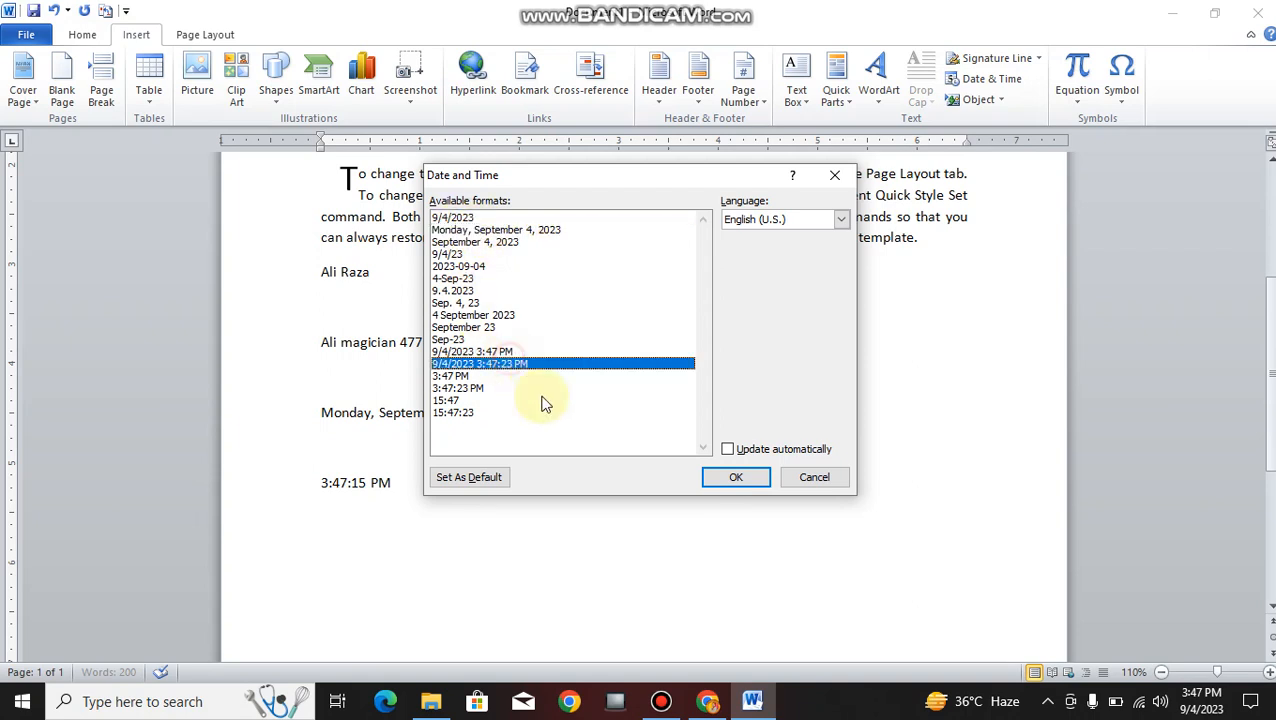
{"action": "left_click", "coordinate": [748, 488]}
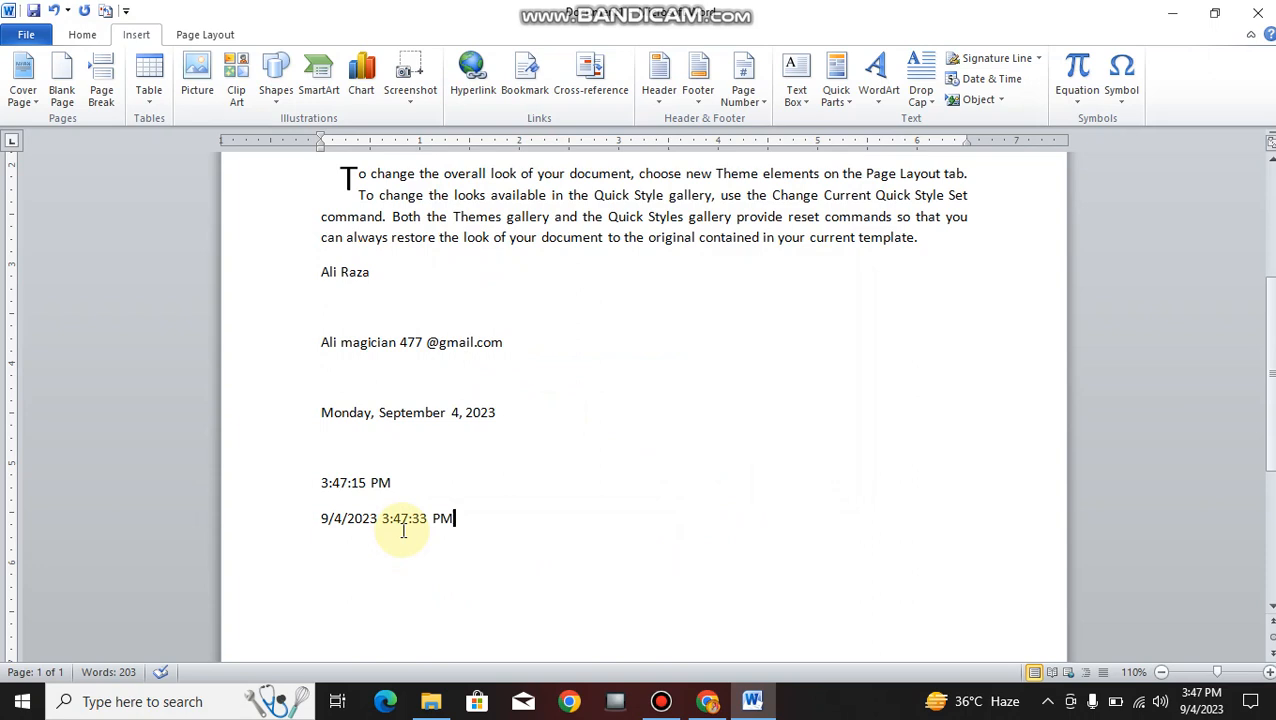
- Minimize Word and refresh the Windows desktop
{"action": "left_click", "coordinate": [559, 496]}
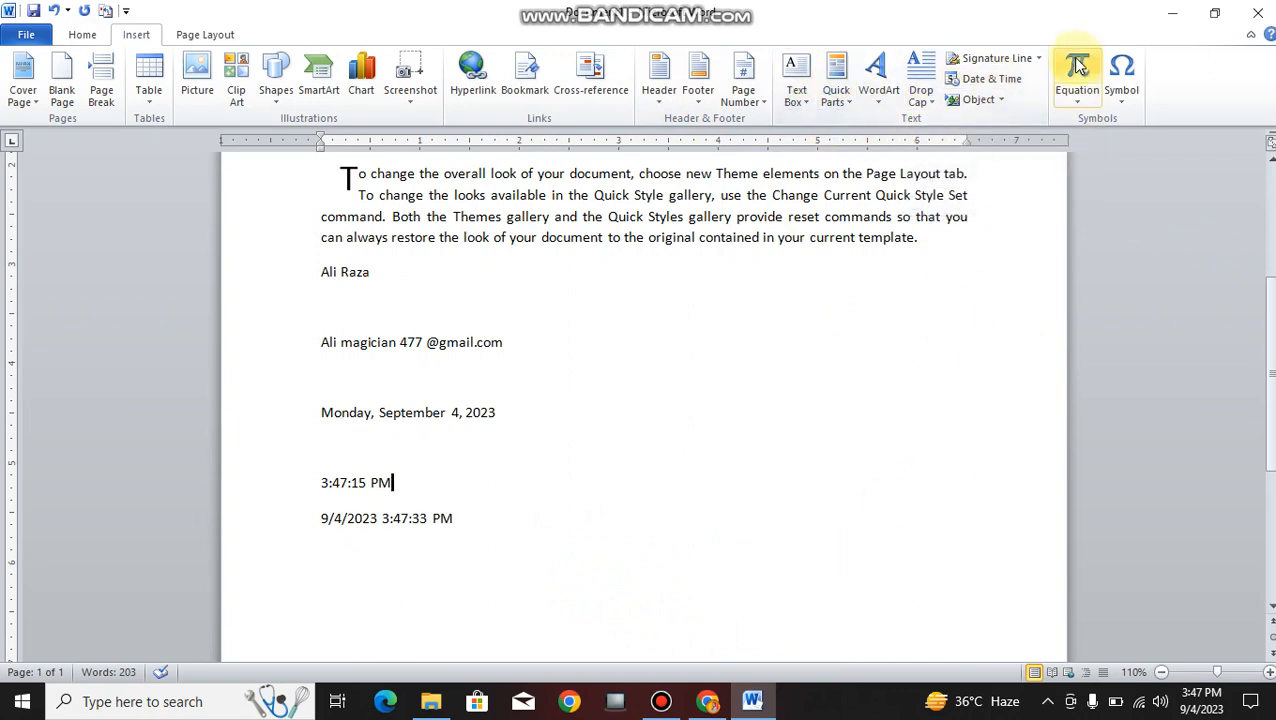
{"action": "left_click", "coordinate": [1166, 16]}
{"action": "right_click", "coordinate": [907, 322]}
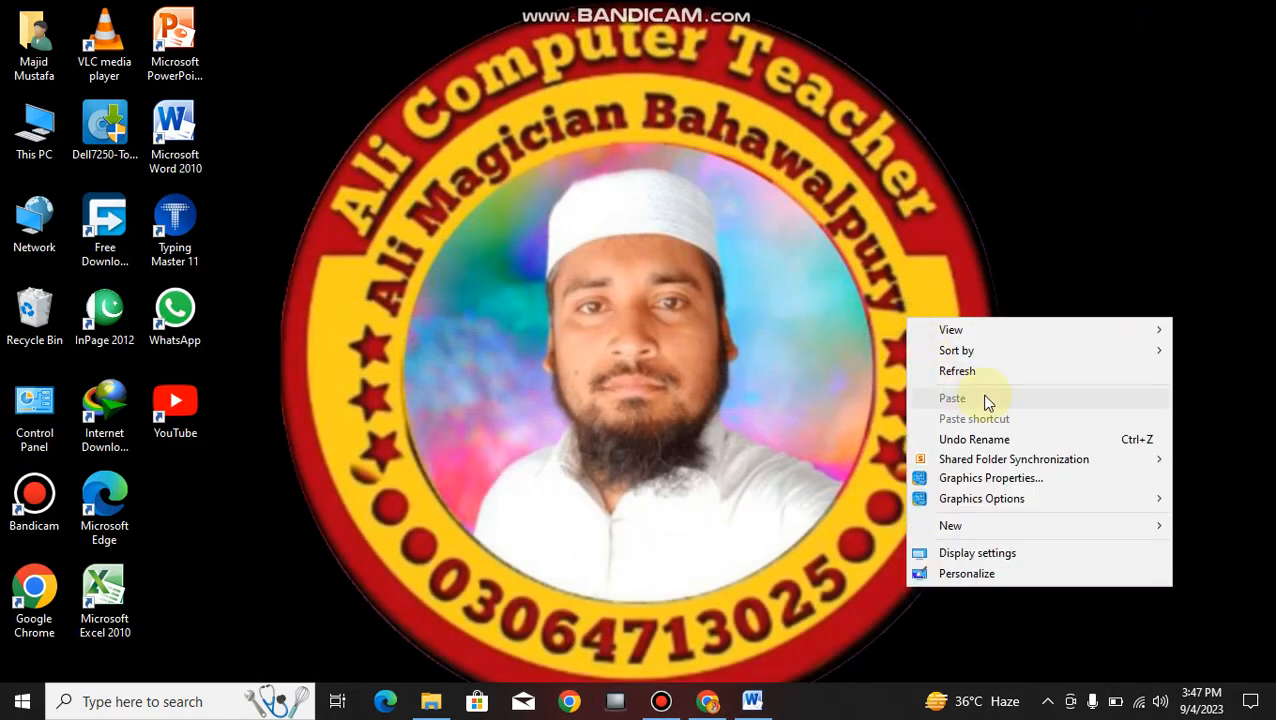